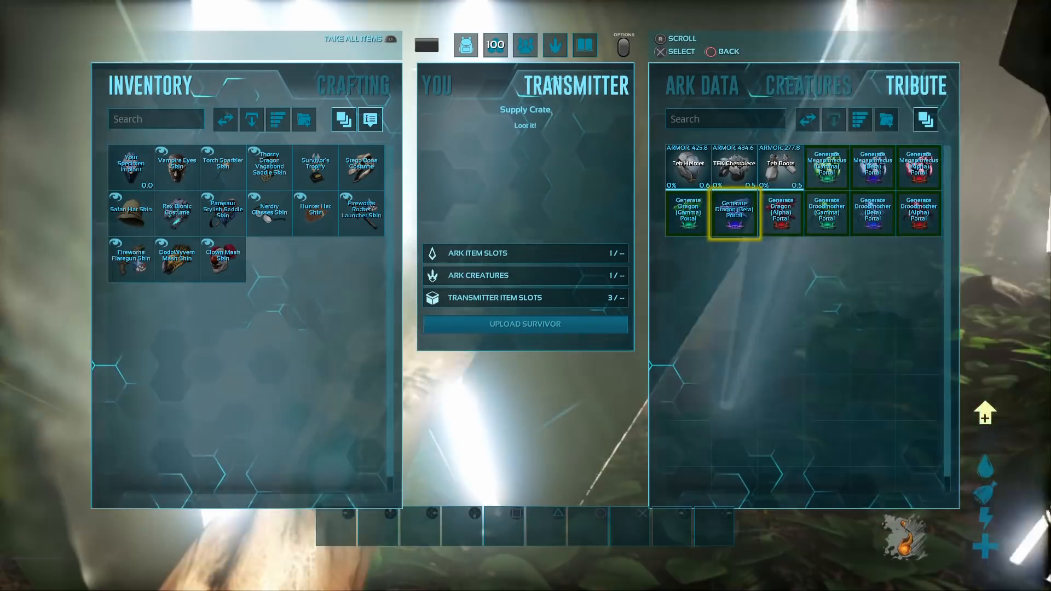
key("Right")
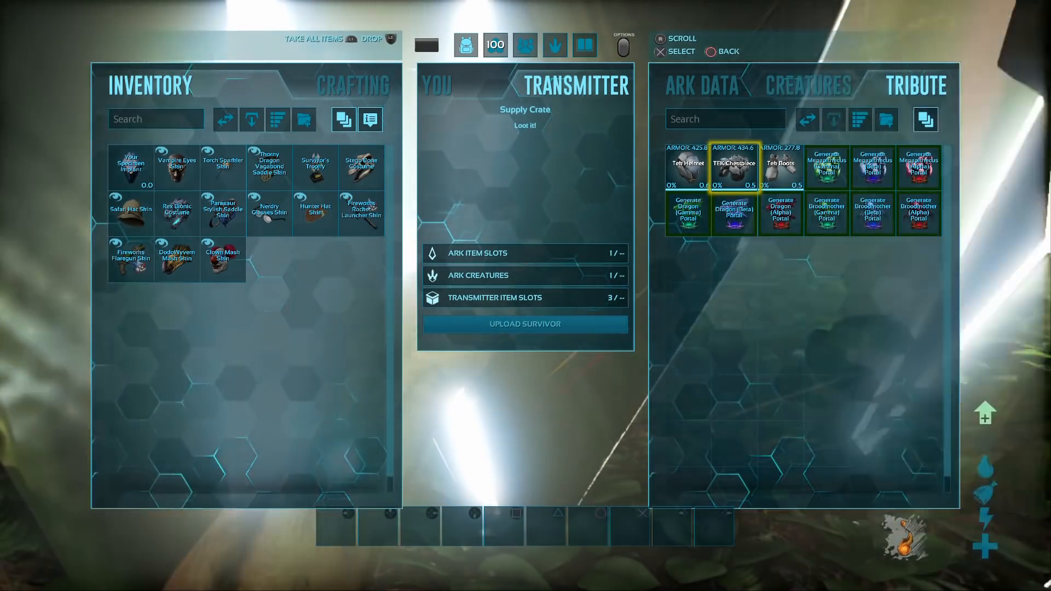
key("Escape")
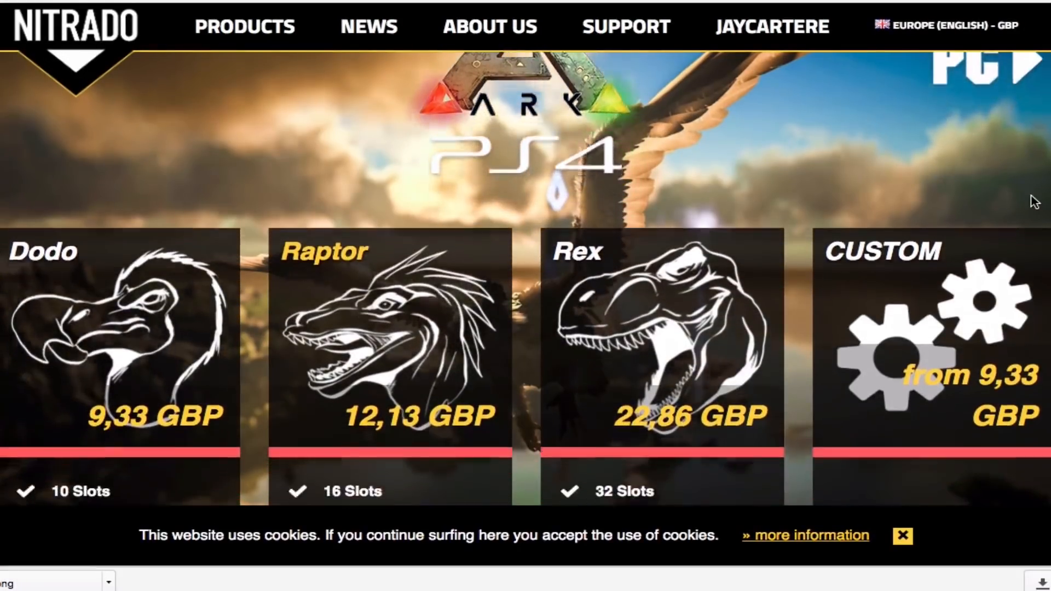
Step: Review the ARK PS4 server hosting offers and the game description on the Nitrado website
scroll(1035, 201, "down", 1)
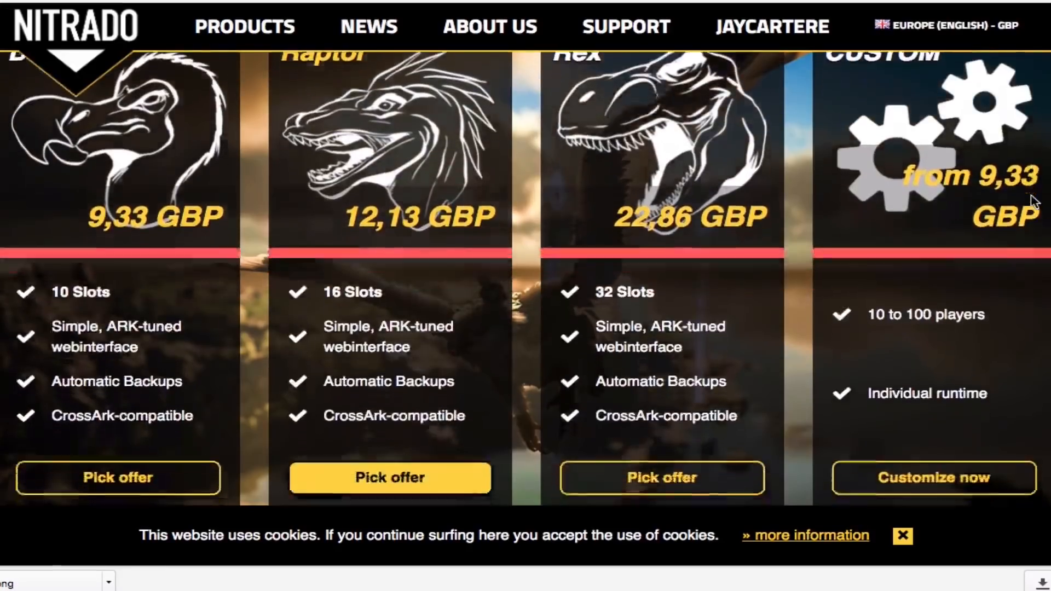
scroll(1034, 201, "down", 1)
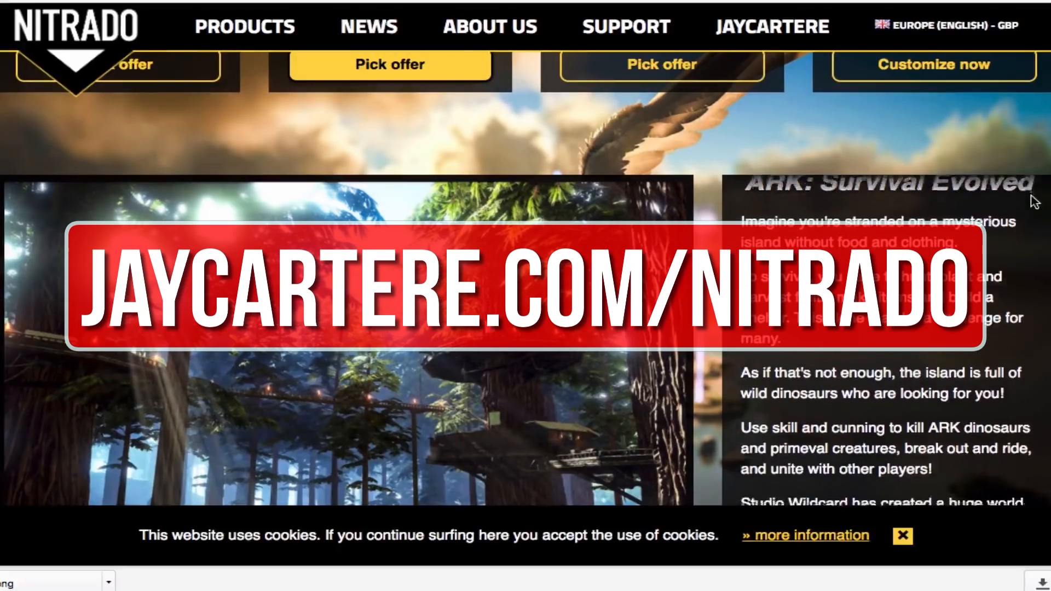
scroll(1034, 202, "down", 1)
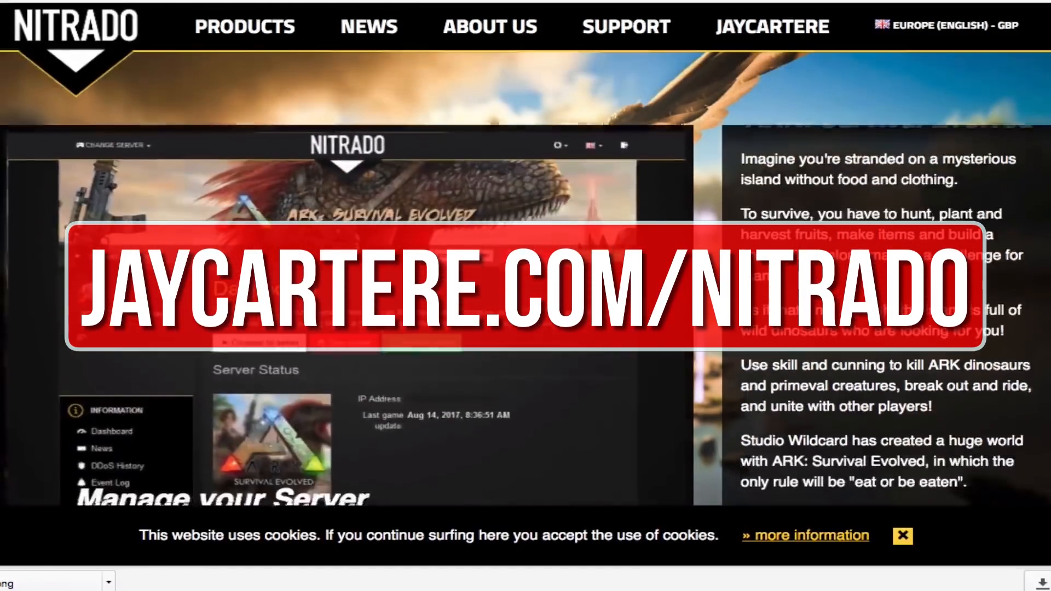
scroll(525, 276, "down", 2)
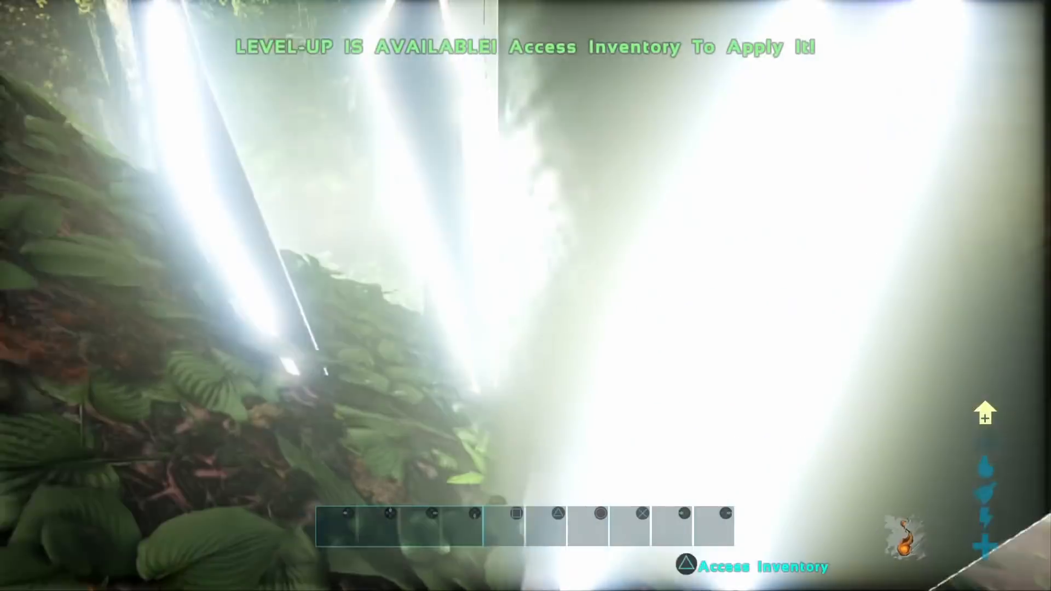
Step: Open the supply crate in ARK and examine the Tek Helmet, Tek Chestpiece and Tek Boots among its tribute items
key("f")
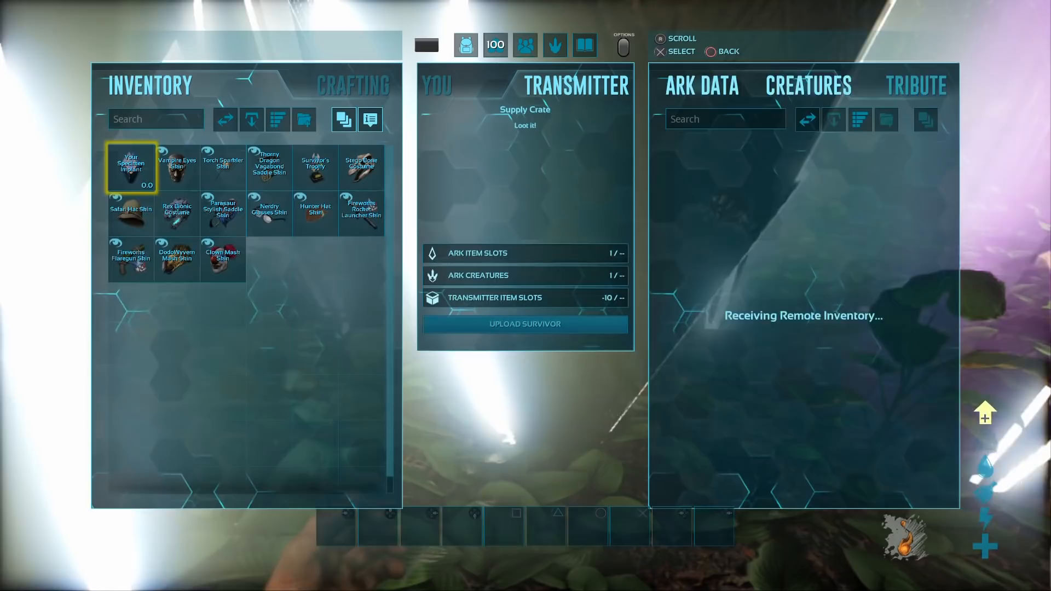
key("Right")
key("Right")
key("Right")
key("Right")
key("Right")
key("Right")
key("Down")
key("Right")
key("Right")
key("Right")
key("Up")
key("Left")
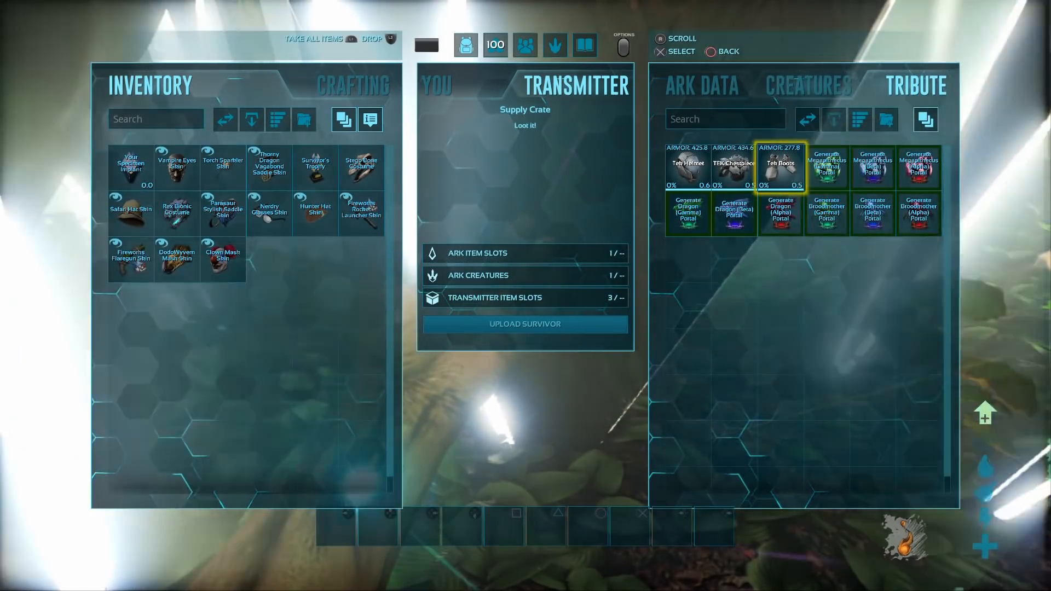
key("Left")
key("Left")
key("Right")
key("Down")
key("Up")
key("Left")
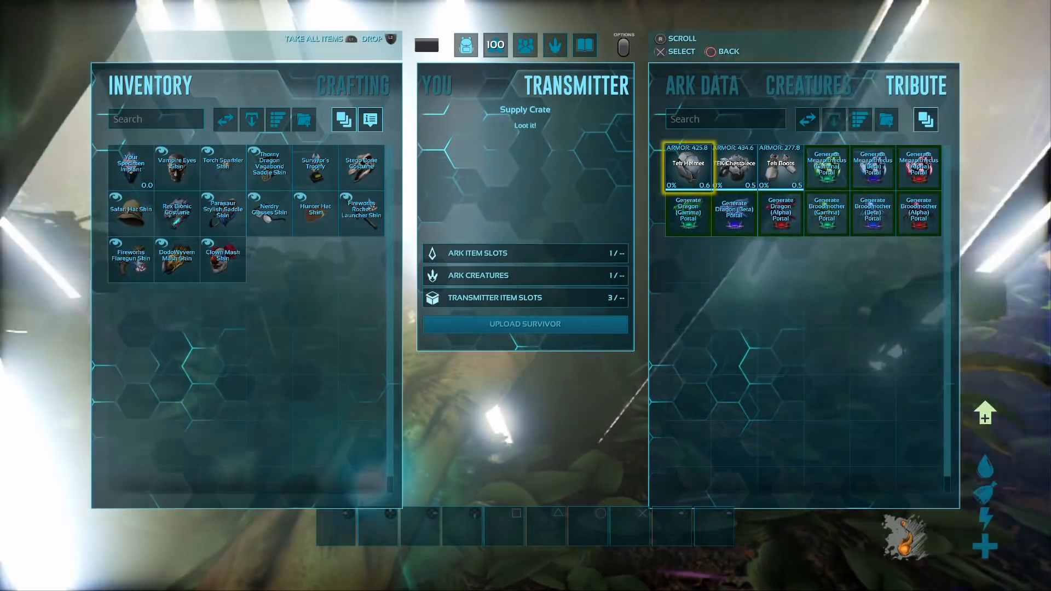
key("Right")
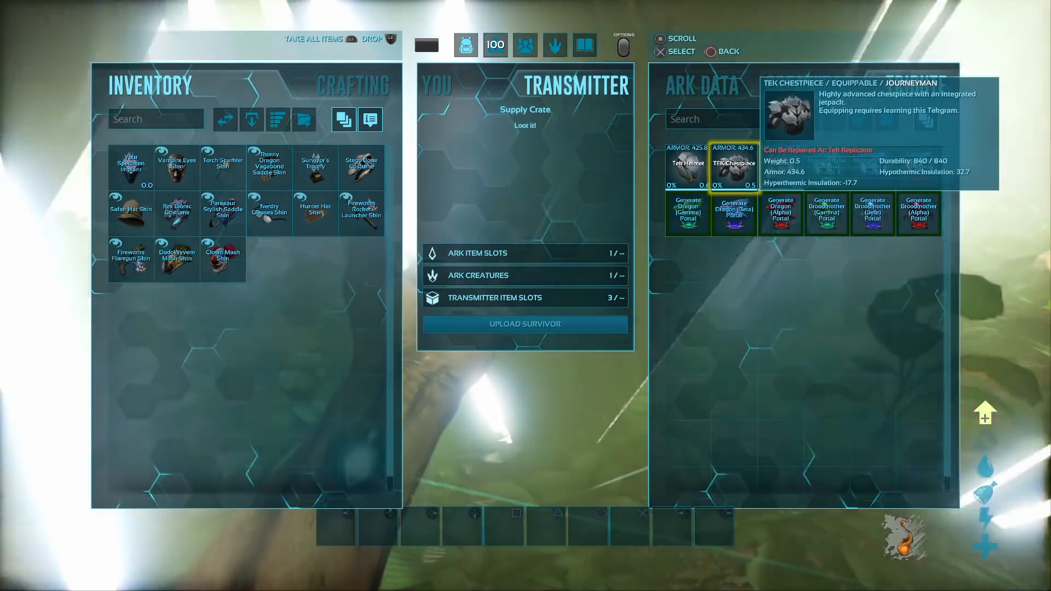
key("Left")
key("Right")
key("Right")
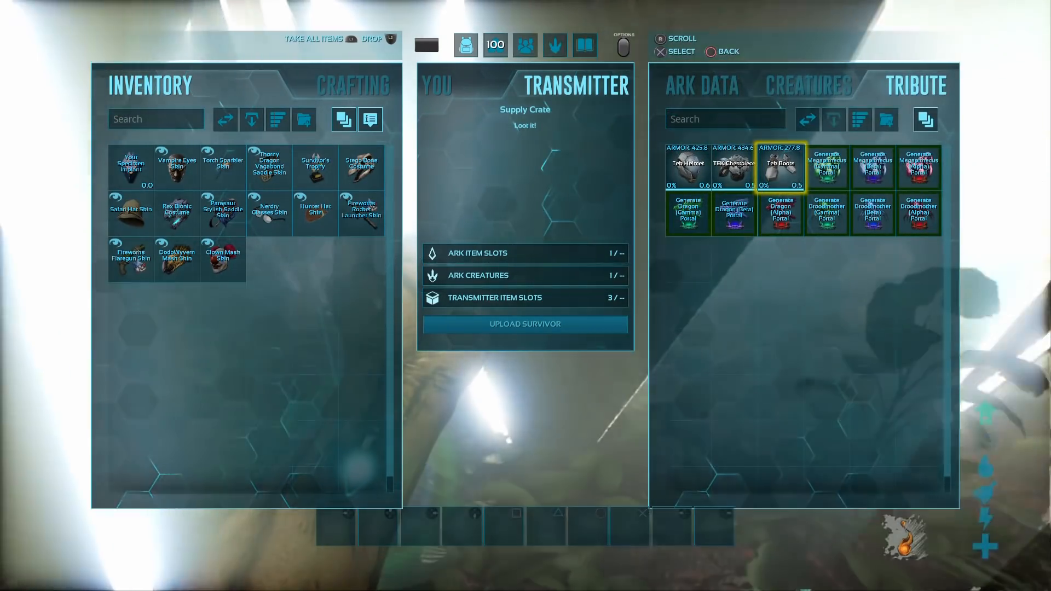
key("Left")
key("Right")
key("Left")
key("Left")
key("Right")
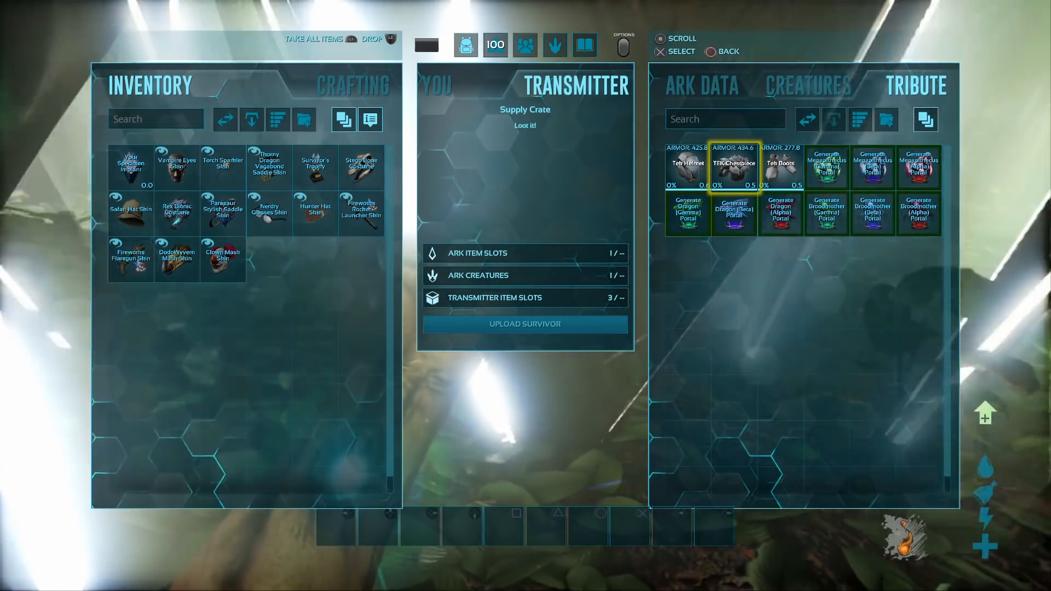
key("Left")
key("Right")
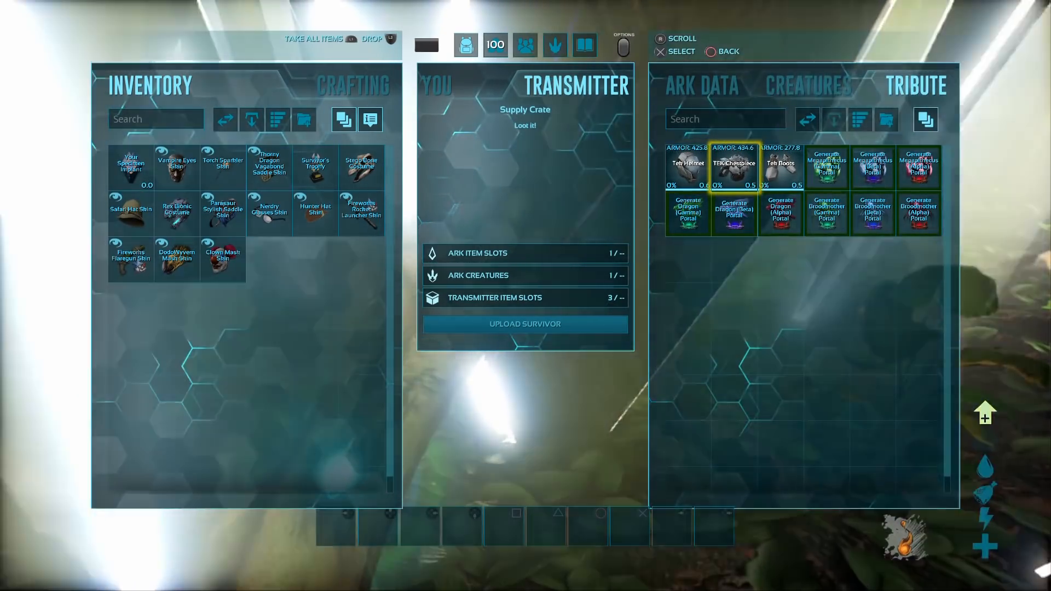
key("Right")
key("Right")
key("Left")
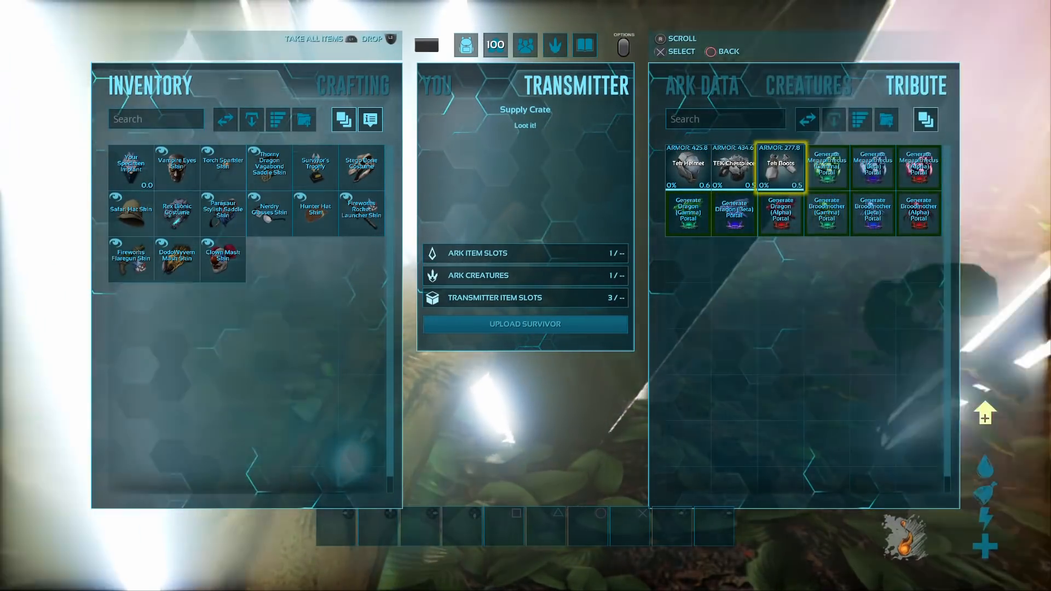
key("Left")
key("Left")
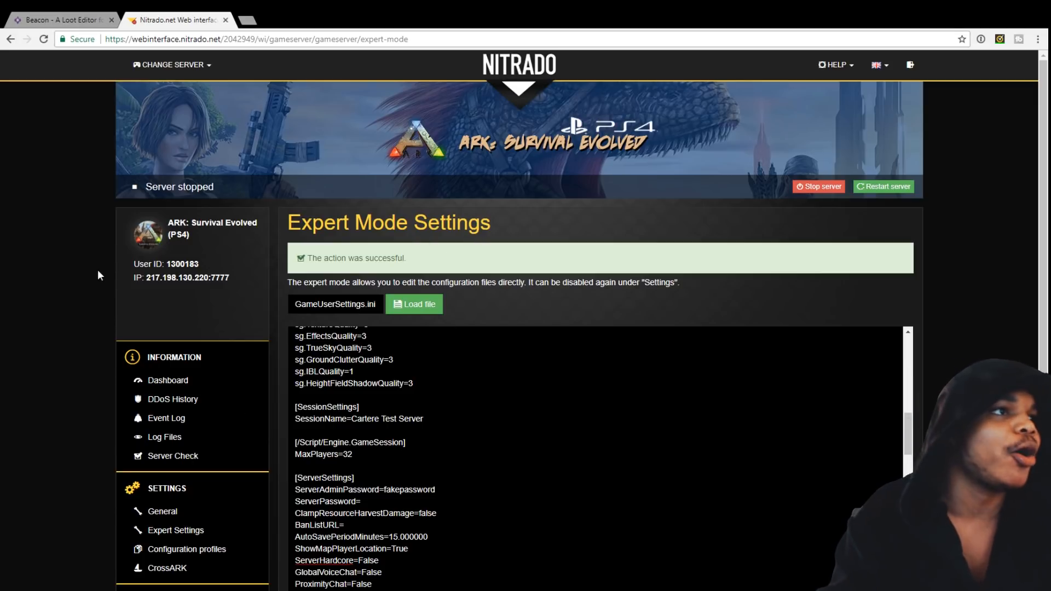
Step: Open the game server's General settings in a separate browser tab of the Nitrado web interface
scroll(96, 274, "down", 1)
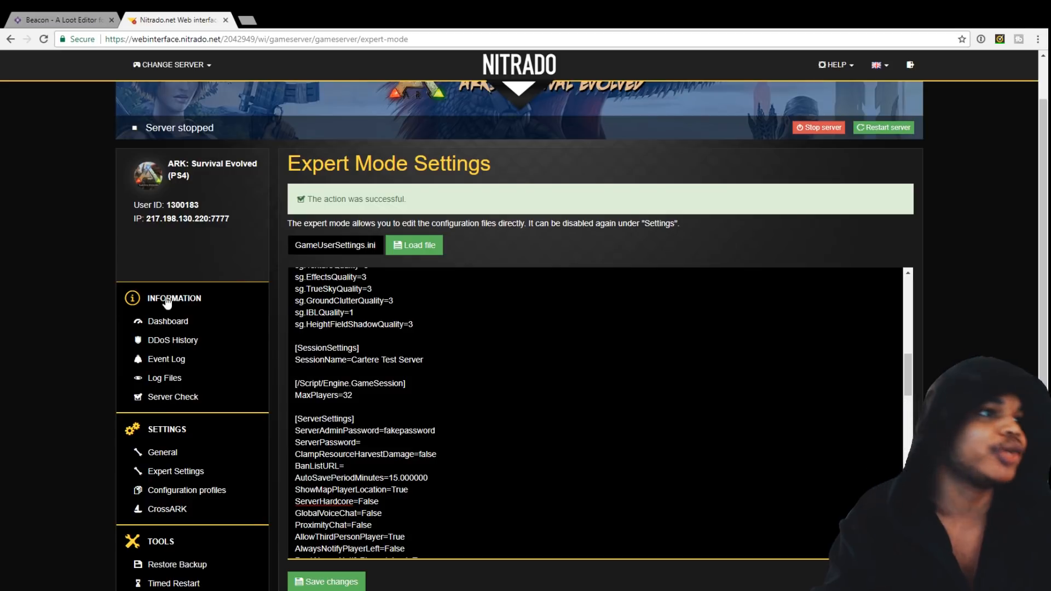
scroll(79, 379, "down", 2)
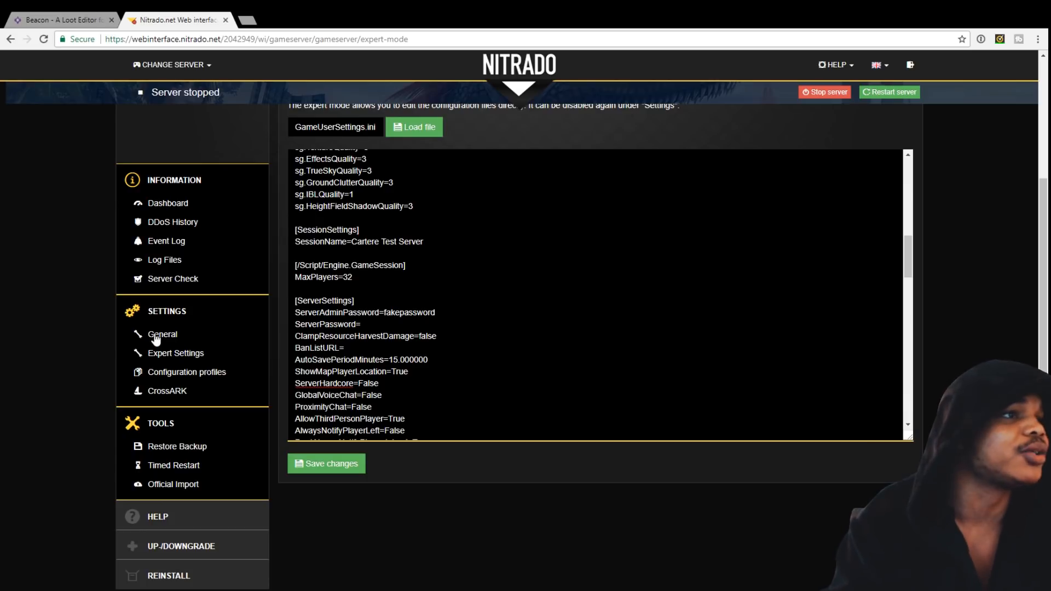
middle_click(173, 337)
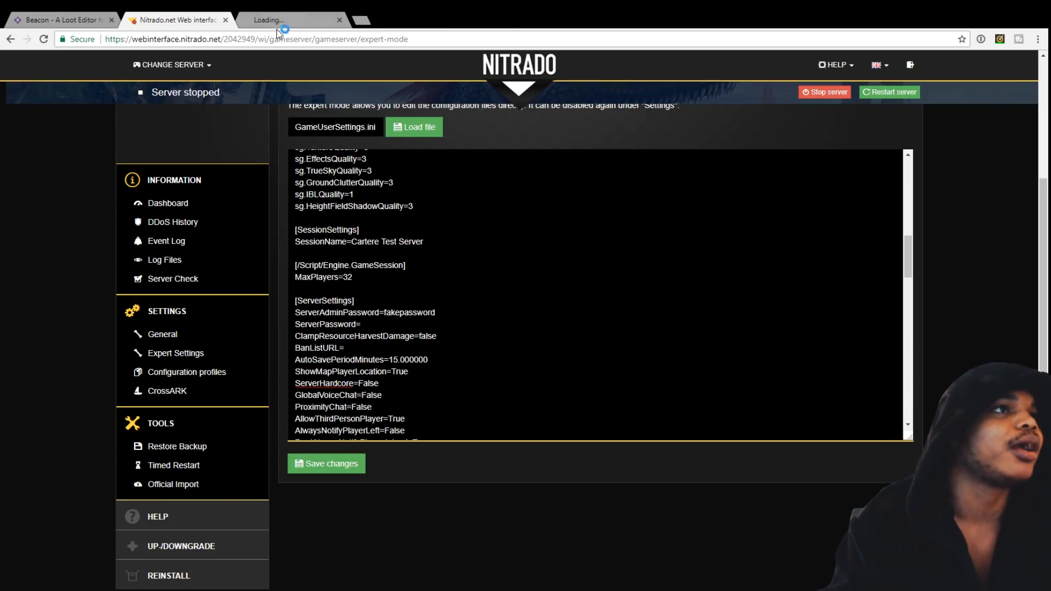
left_click(281, 22)
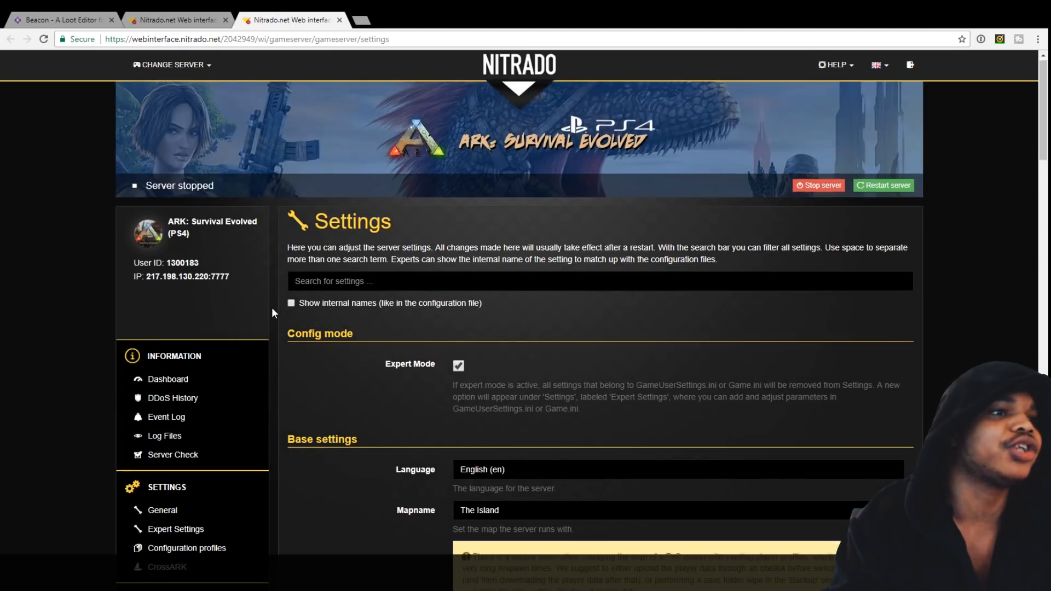
Step: Review the config mode and base settings, making sure Expert Mode is enabled for the server
scroll(272, 312, "down", 3)
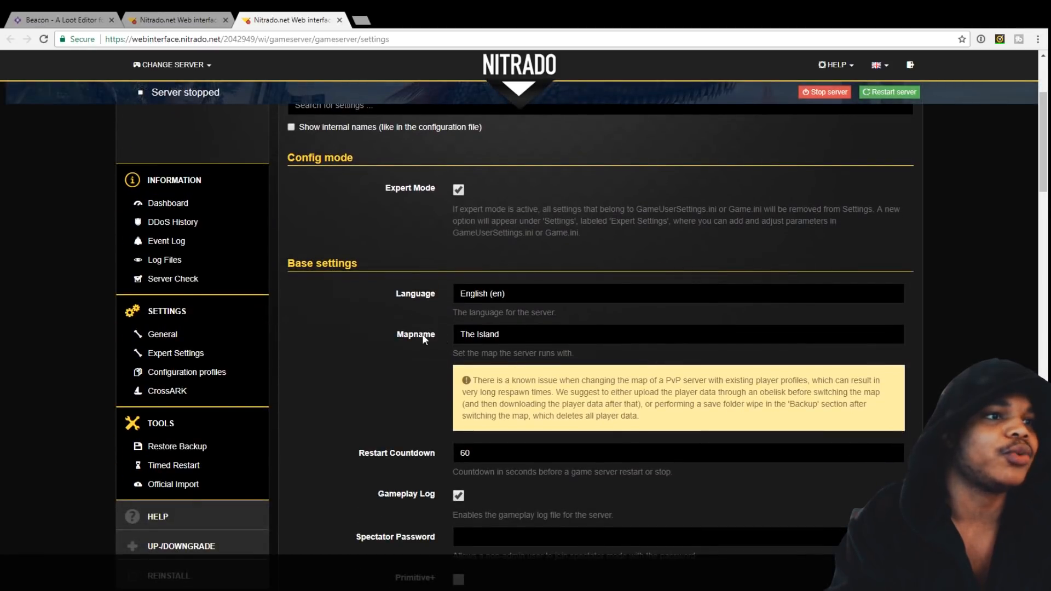
scroll(430, 334, "down", 5)
scroll(386, 344, "up", 6)
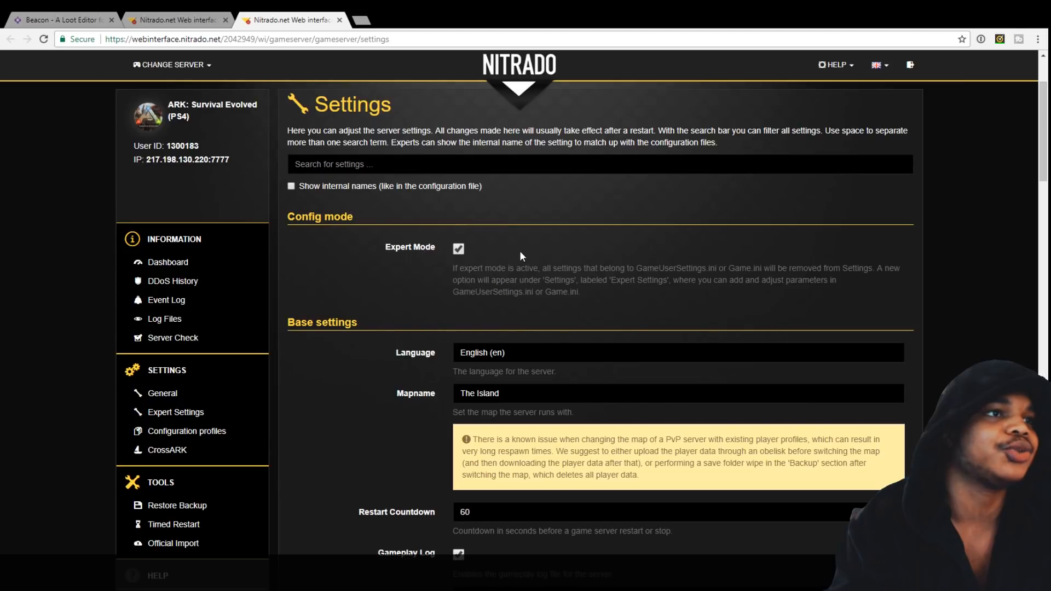
left_click(458, 250)
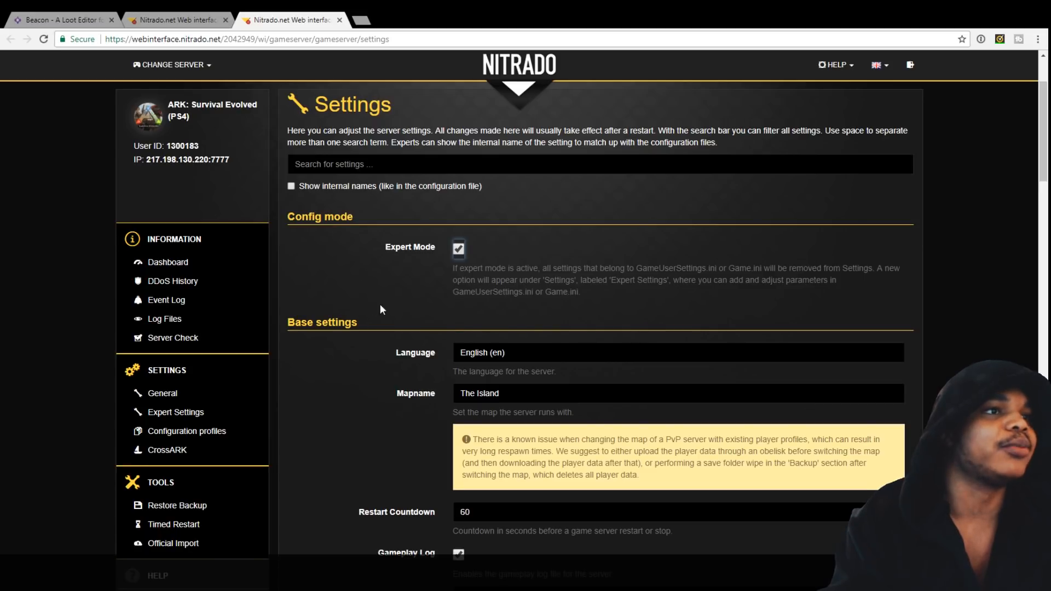
scroll(203, 386, "down", 3)
scroll(204, 352, "up", 2)
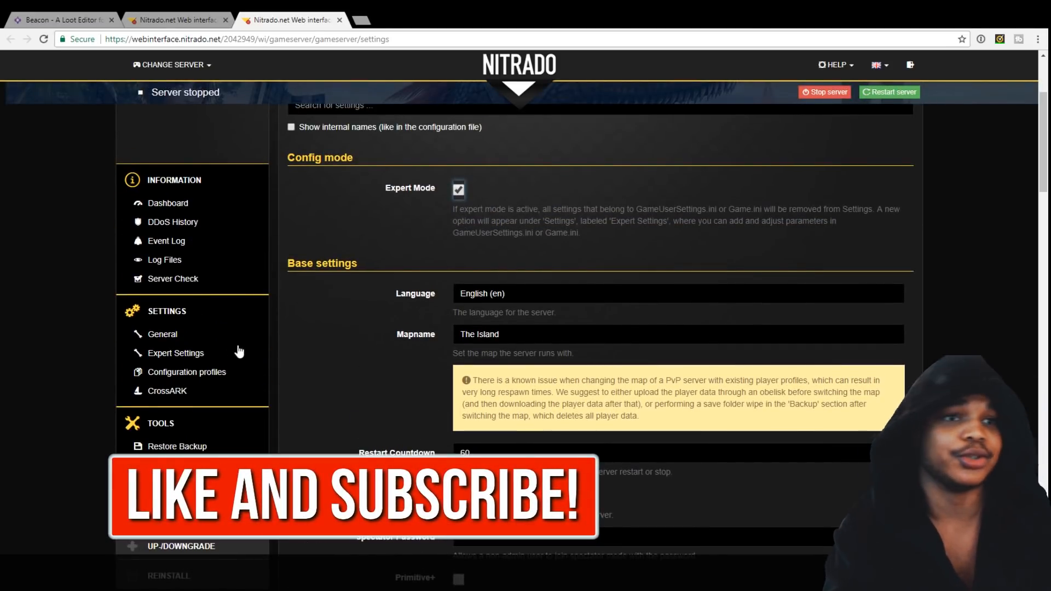
scroll(968, 240, "up", 3)
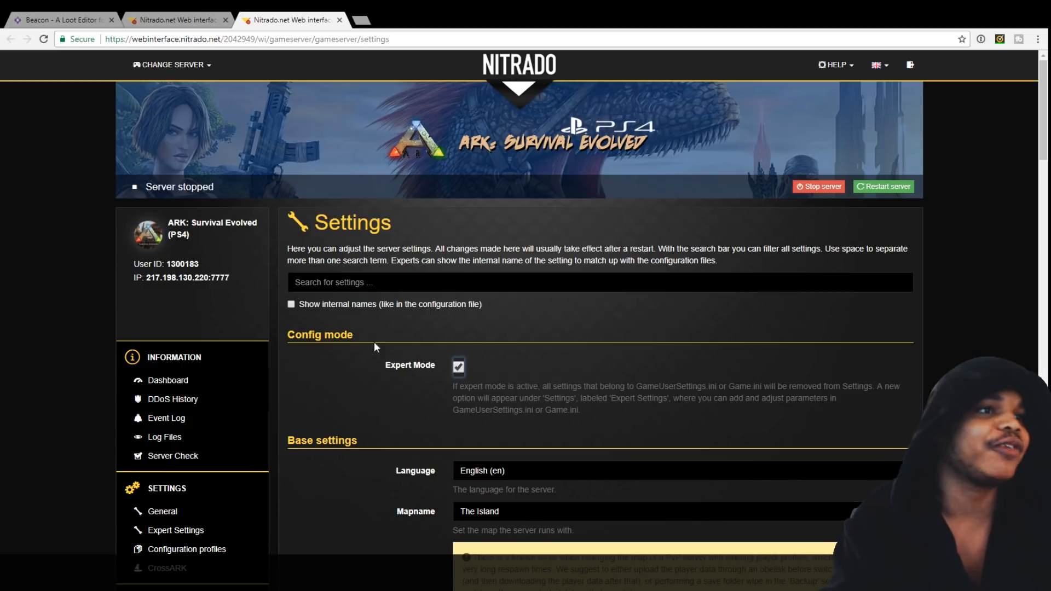
Step: Open the Expert Settings and load the Game.ini configuration file
scroll(232, 436, "down", 4)
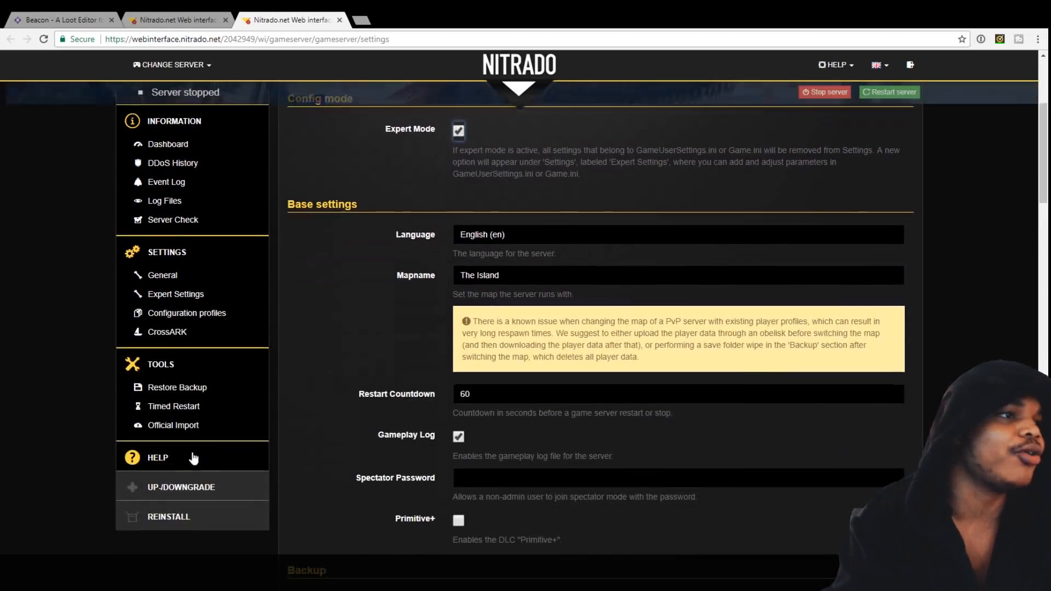
left_click(187, 296)
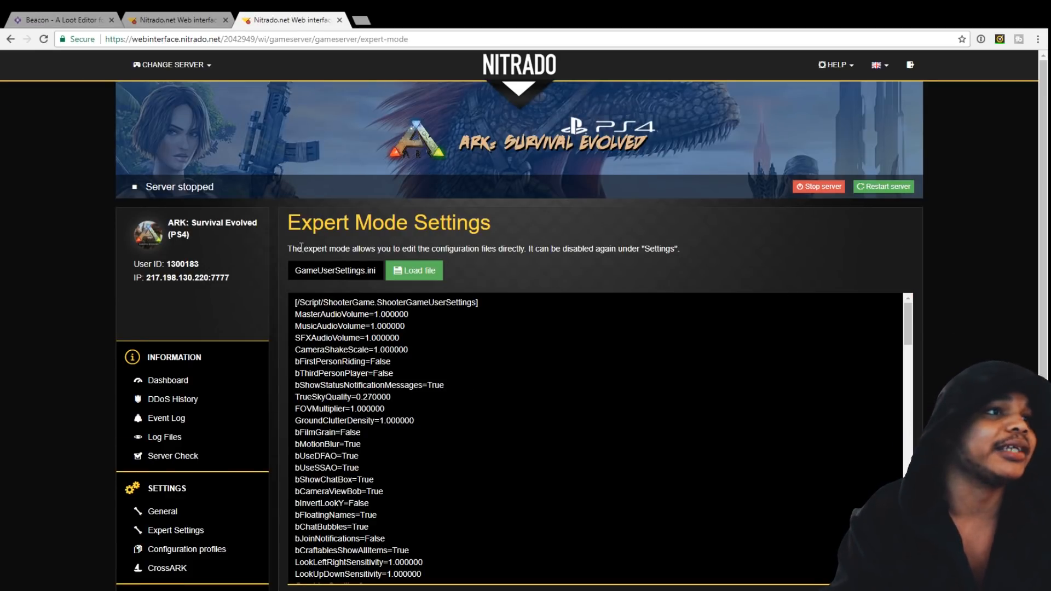
left_click(335, 271)
left_click(331, 304)
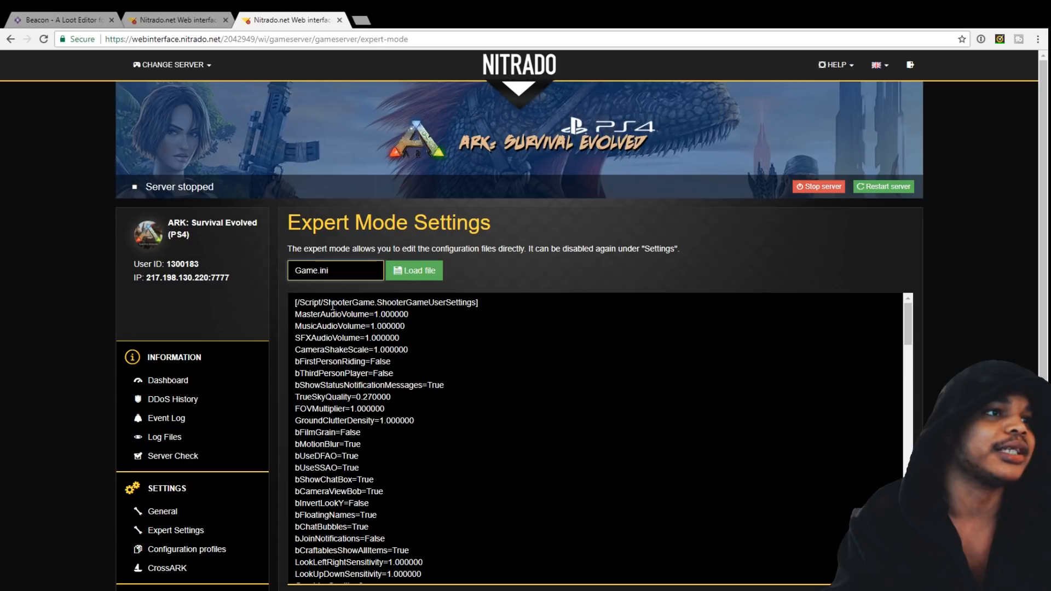
left_click(428, 272)
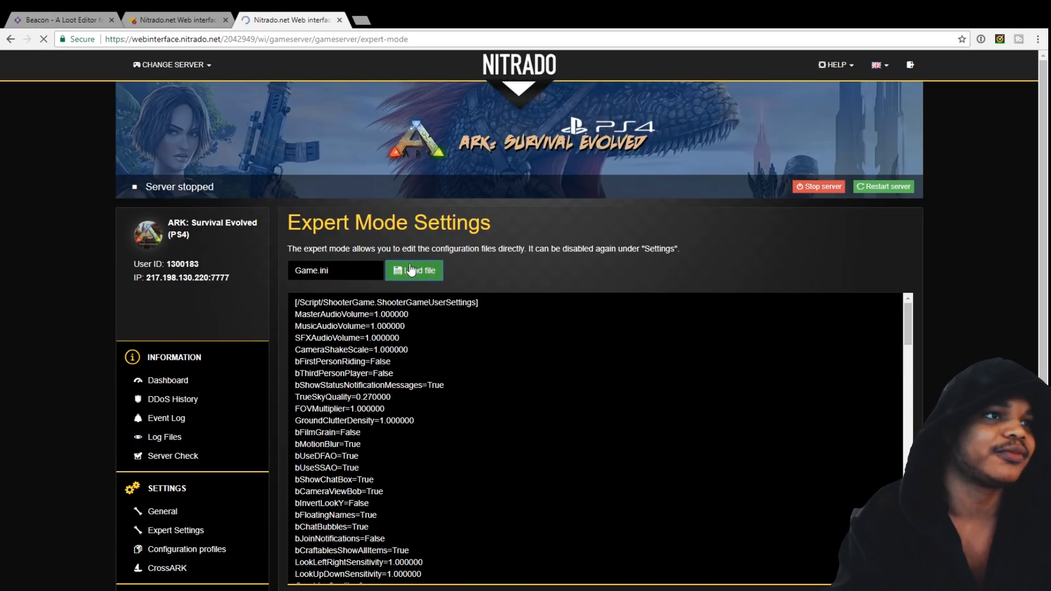
Step: Examine the Game.ini contents, from the level experience overrides down to the ConfigOverrideSupplyCrateItems entries at its end
scroll(579, 342, "down", 1)
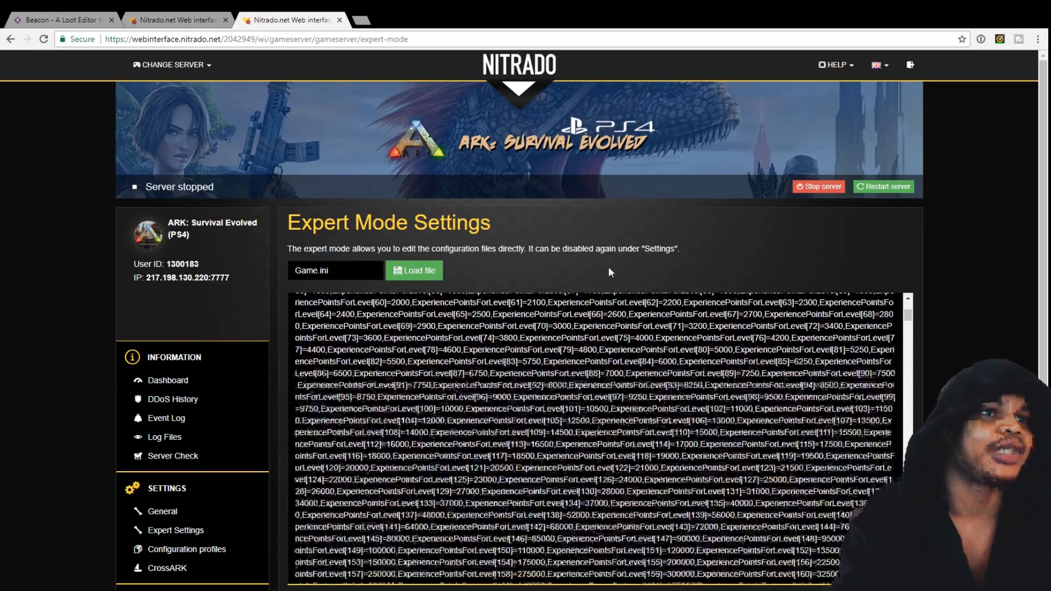
scroll(871, 421, "down", 2)
scroll(870, 421, "up", 3)
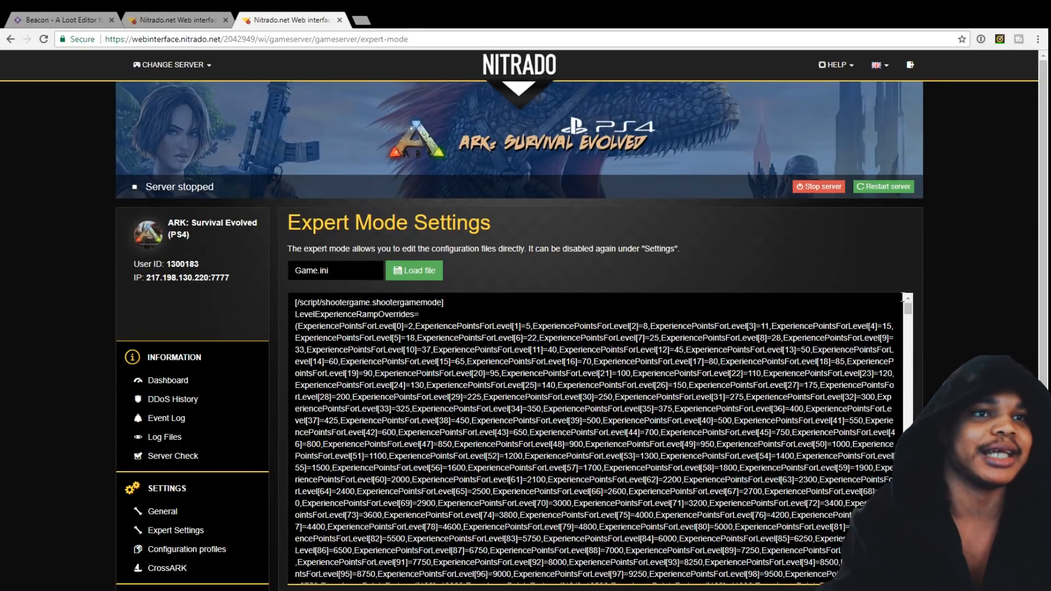
left_click_drag(908, 308, 909, 572)
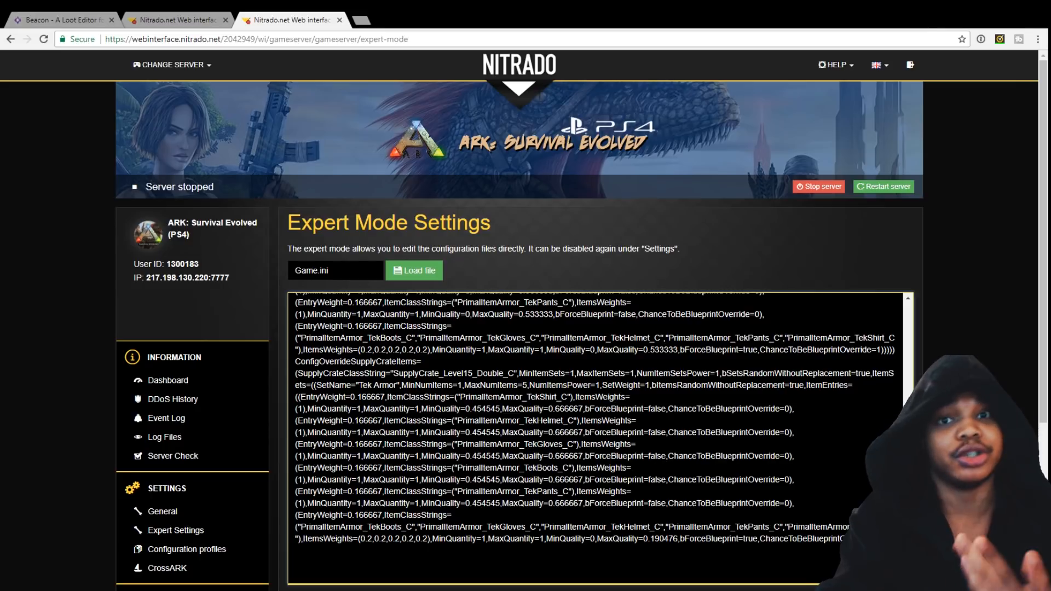
scroll(596, 438, "up", 5)
scroll(596, 438, "down", 5)
scroll(596, 437, "up", 2)
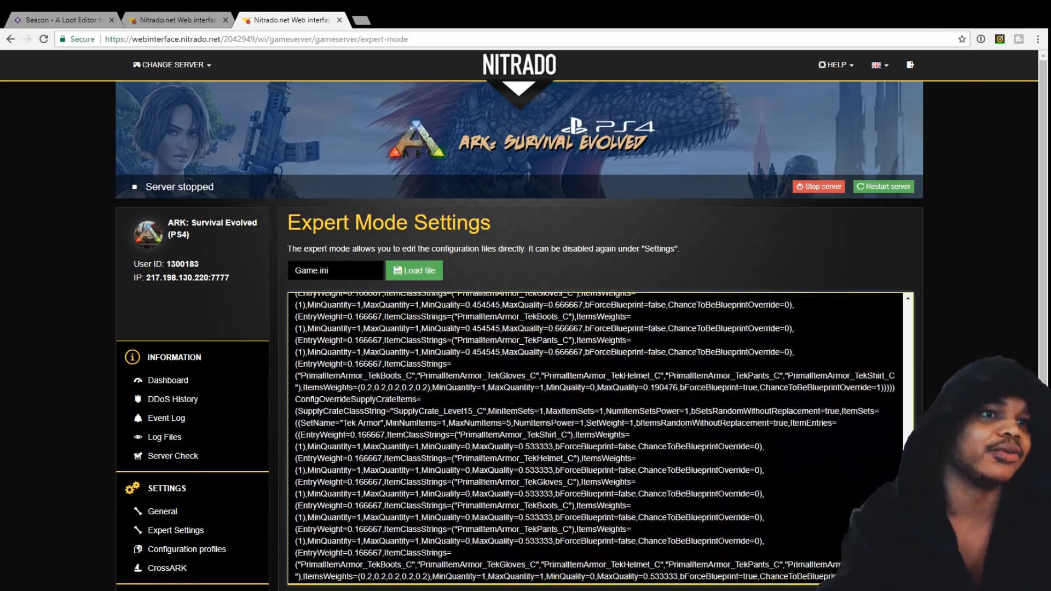
scroll(596, 438, "up", 5)
scroll(595, 438, "up", 2)
scroll(596, 438, "down", 6)
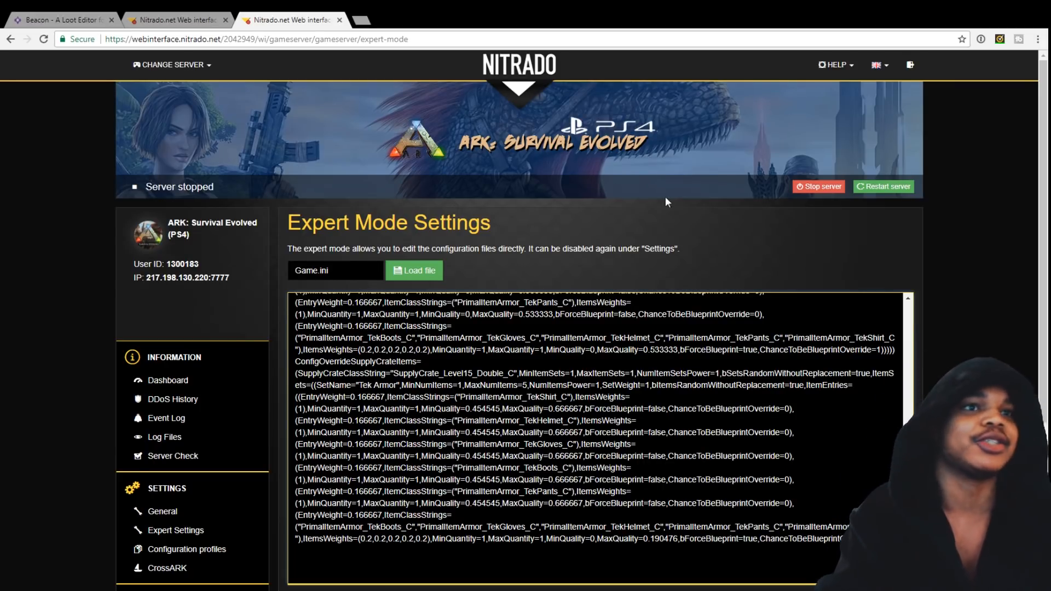
Step: Switch to the Beacon loot editor and review the item sets of the four Island White and Green loot sources
left_click(62, 22)
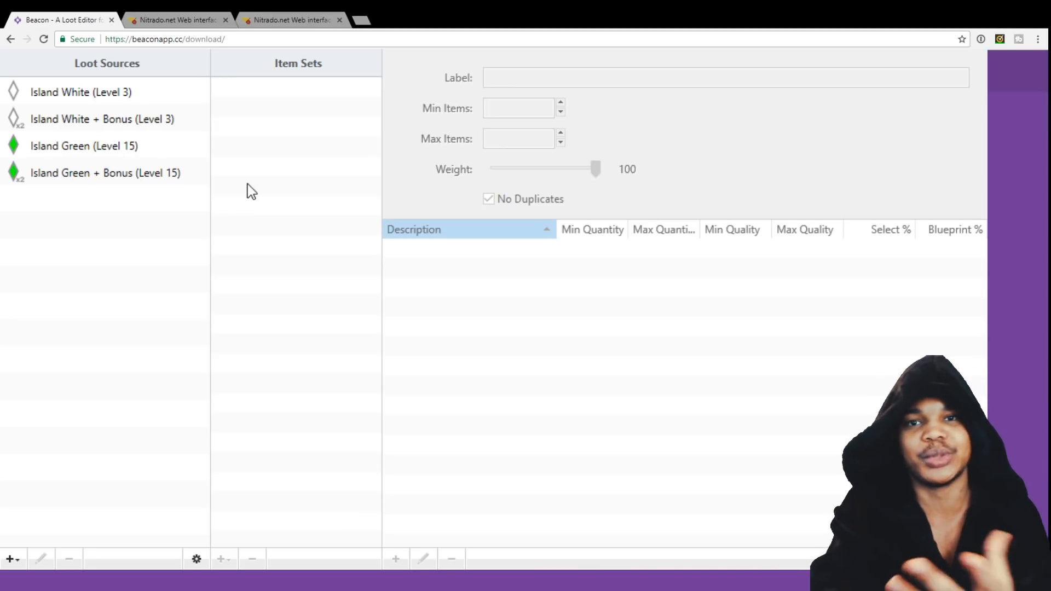
left_click(106, 94)
left_click(114, 125)
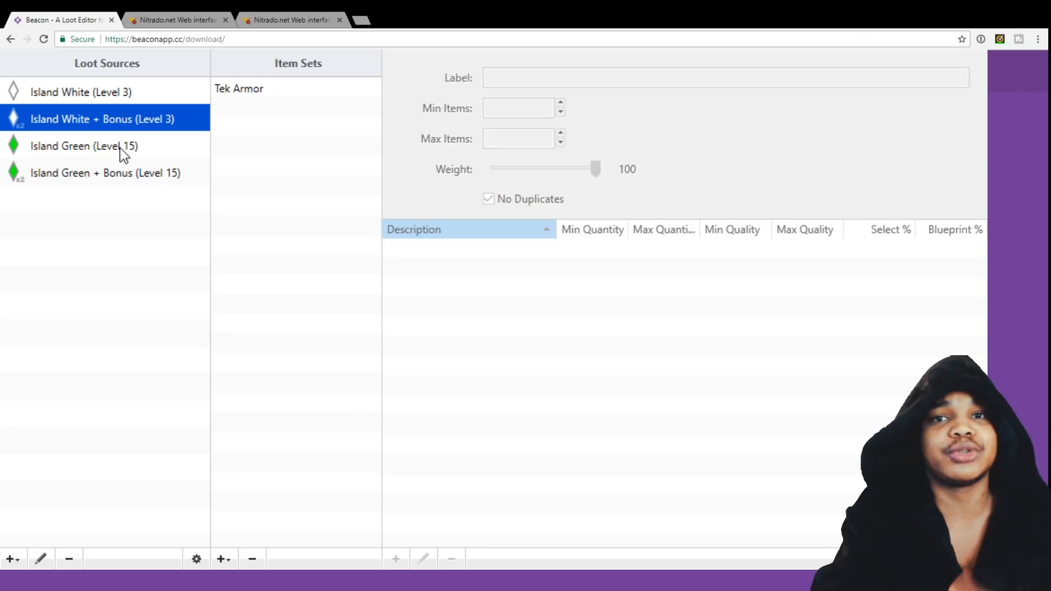
left_click(111, 158)
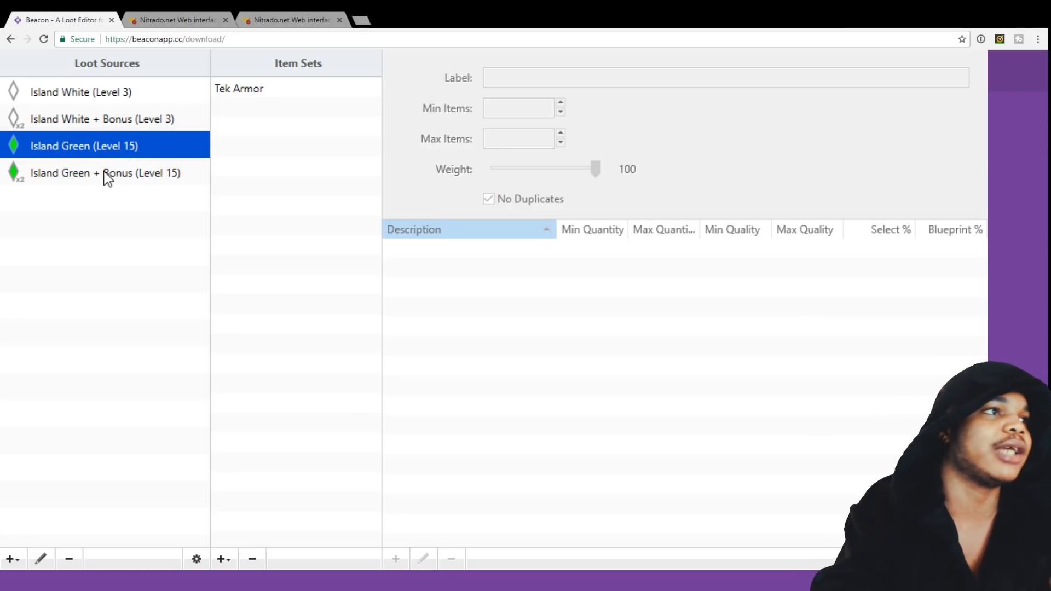
left_click(108, 175)
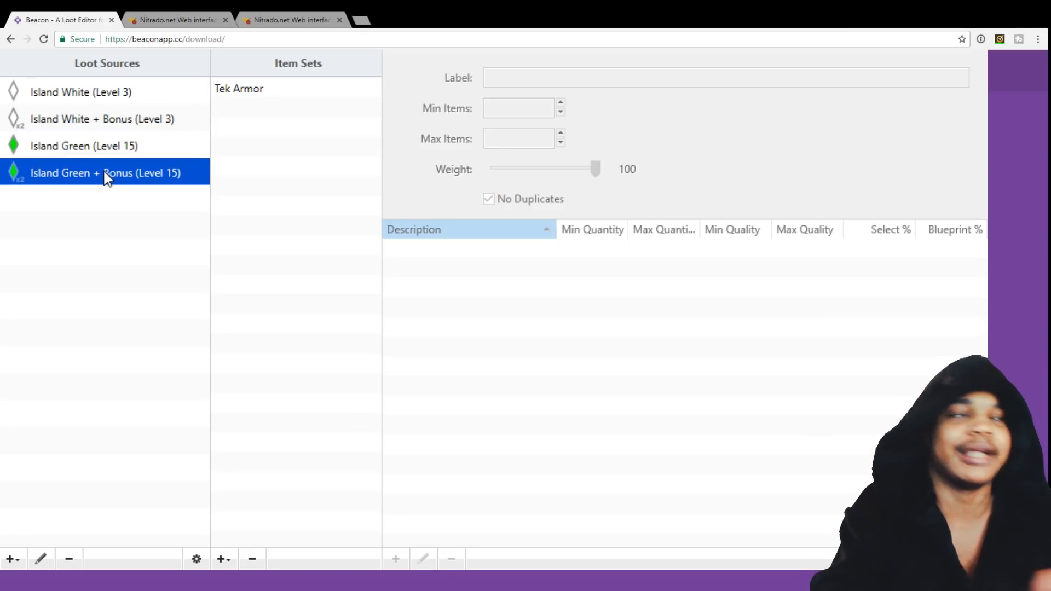
left_click(114, 101)
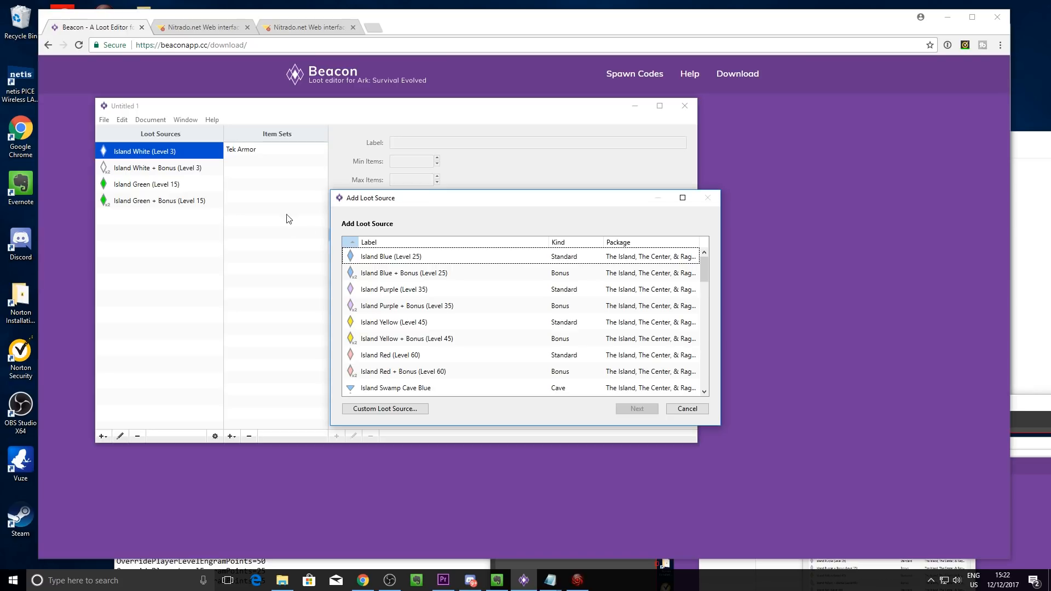
Step: Look through the loot sources available to add, down to the bosses, and view the customization options for Broodmother Easy
left_click(687, 409)
left_click(102, 436)
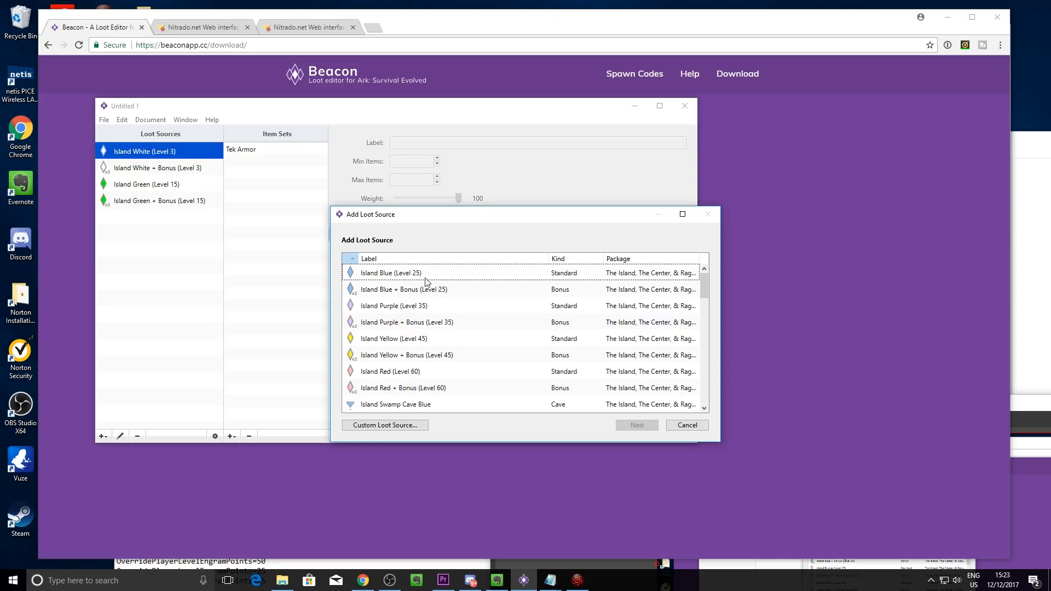
scroll(429, 291, "down", 6)
scroll(437, 312, "down", 2)
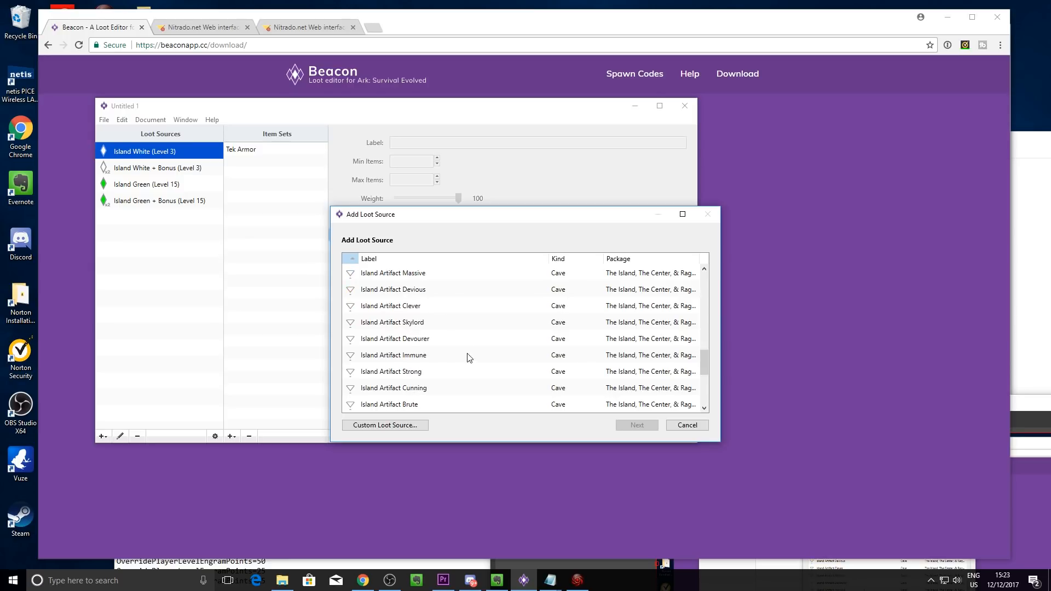
scroll(454, 328, "down", 3)
scroll(459, 332, "down", 1)
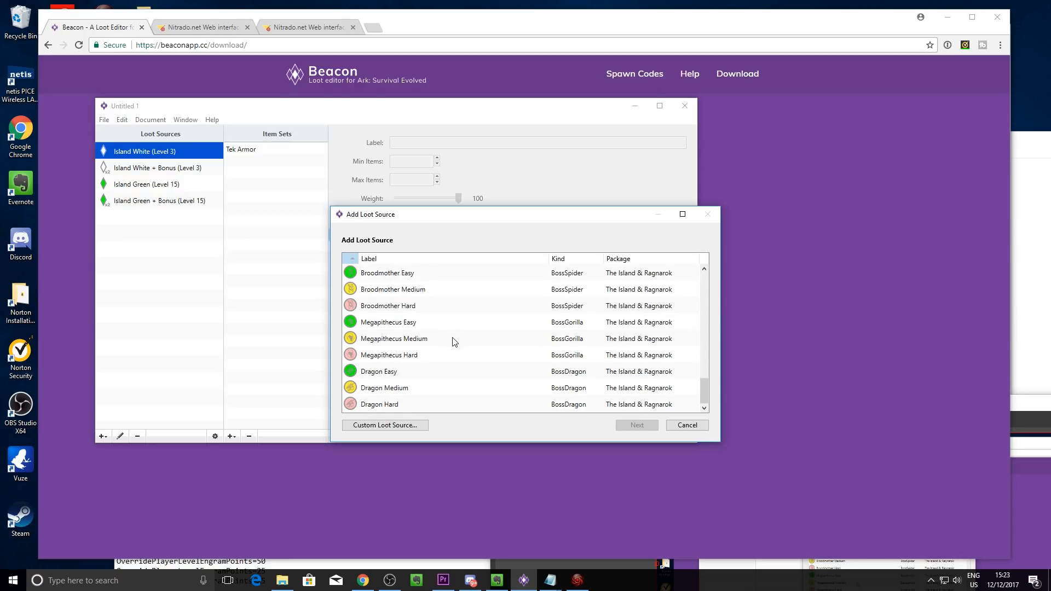
left_click(404, 278)
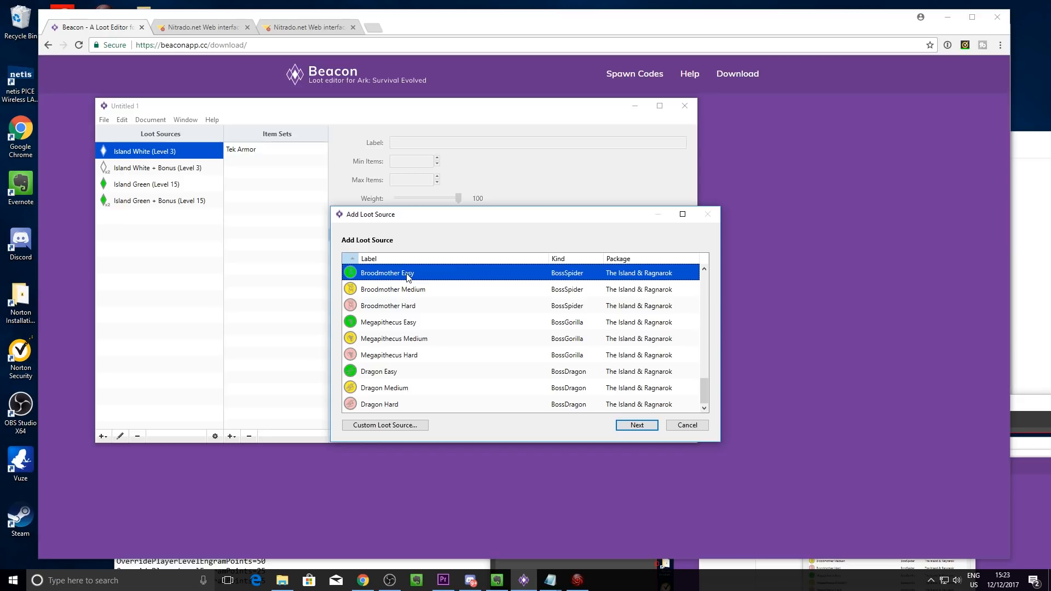
left_click(645, 426)
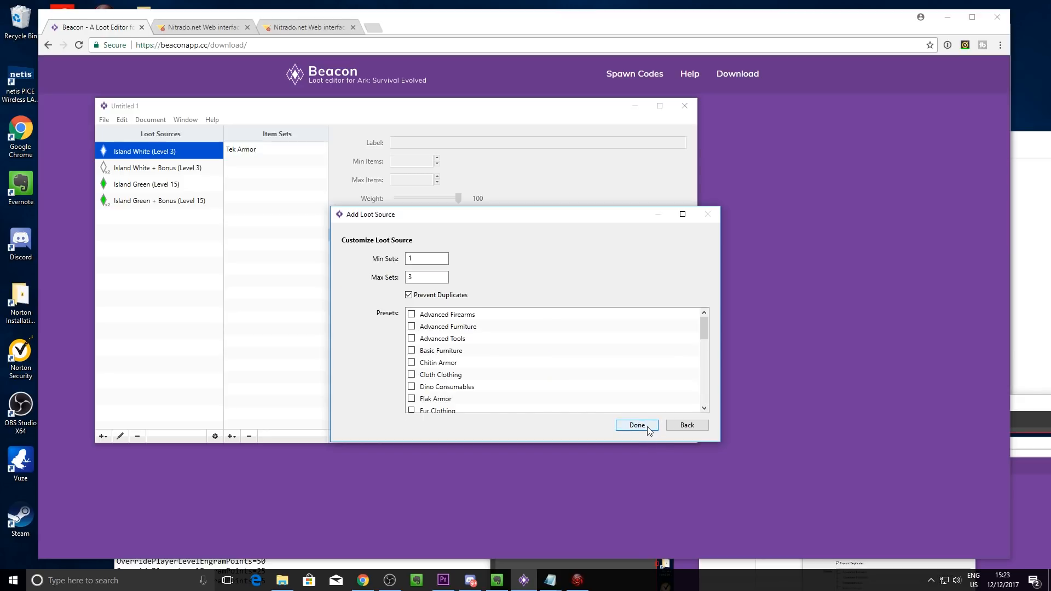
left_click(683, 426)
Step: Examine the cave, artifact and boss entries among the available loot sources, and leave the list without adding one
scroll(517, 310, "up", 3)
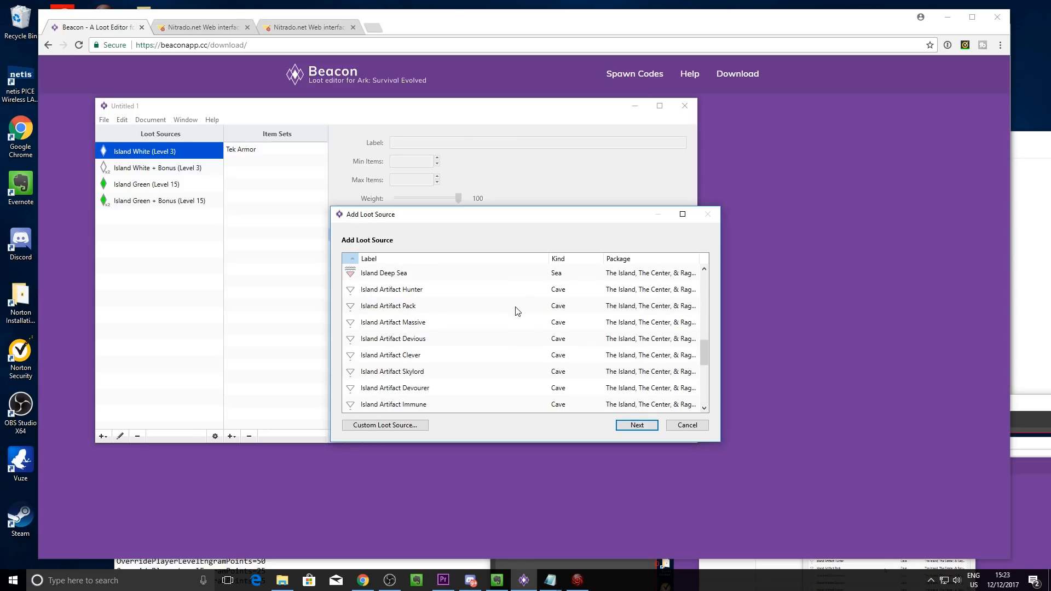
scroll(478, 317, "up", 3)
scroll(477, 317, "up", 3)
scroll(477, 318, "down", 10)
scroll(475, 321, "up", 10)
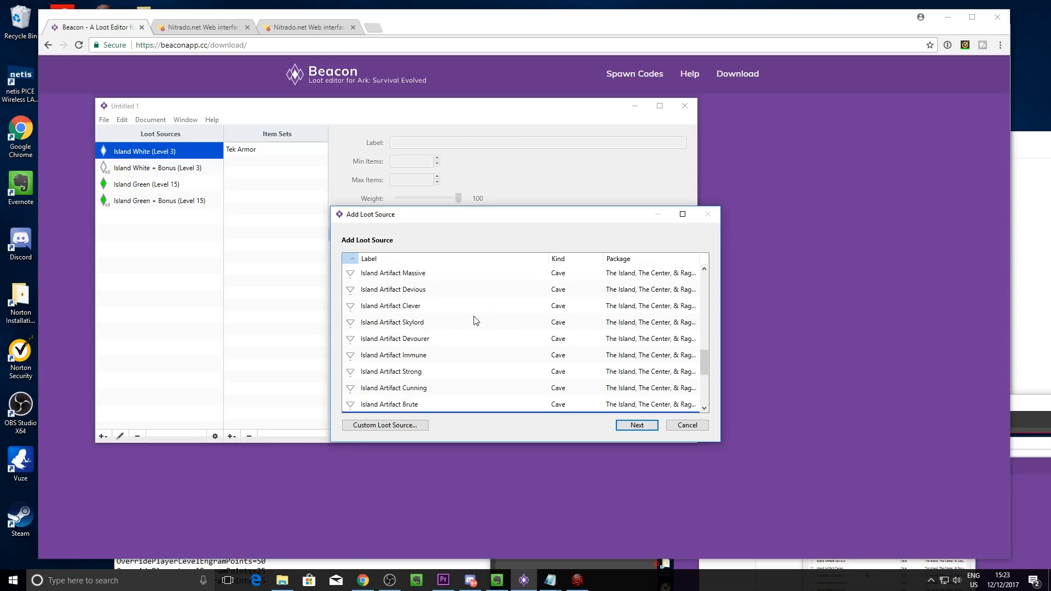
scroll(475, 326, "down", 4)
scroll(469, 329, "down", 5)
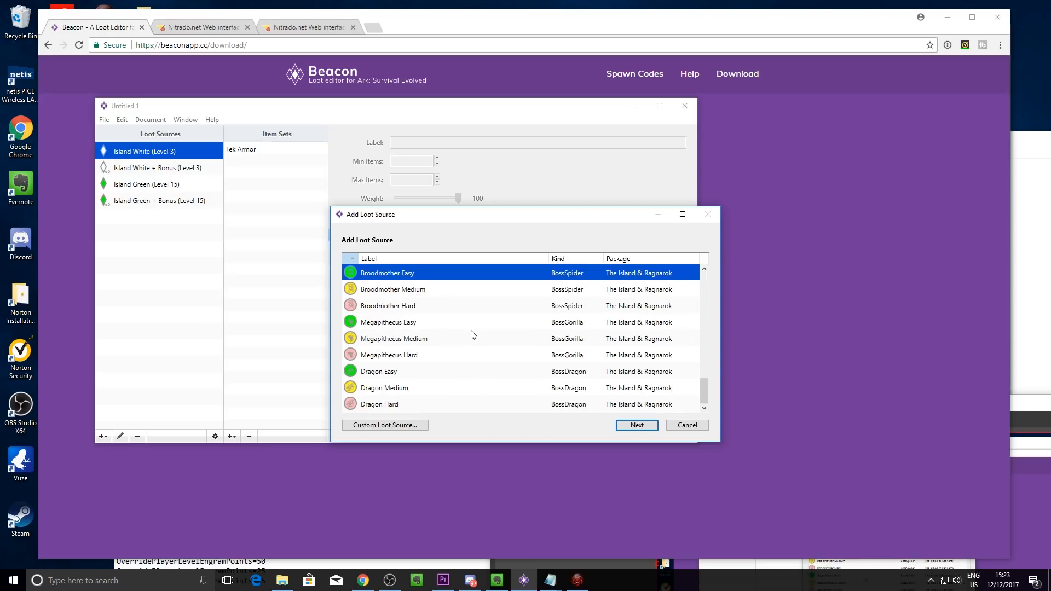
scroll(469, 328, "up", 3)
scroll(466, 337, "up", 2)
scroll(463, 324, "up", 2)
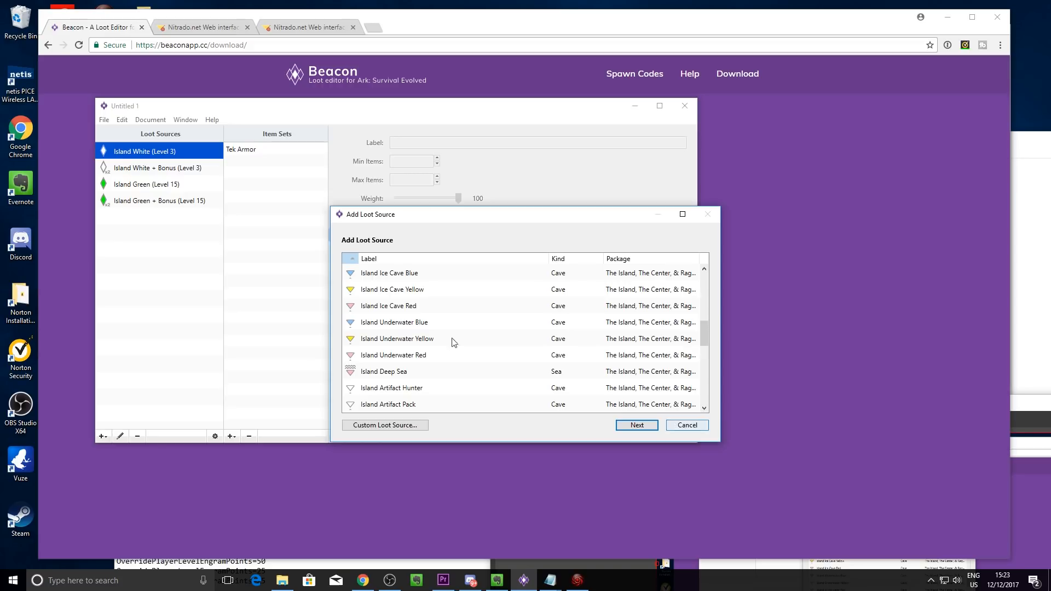
scroll(607, 356, "down", 4)
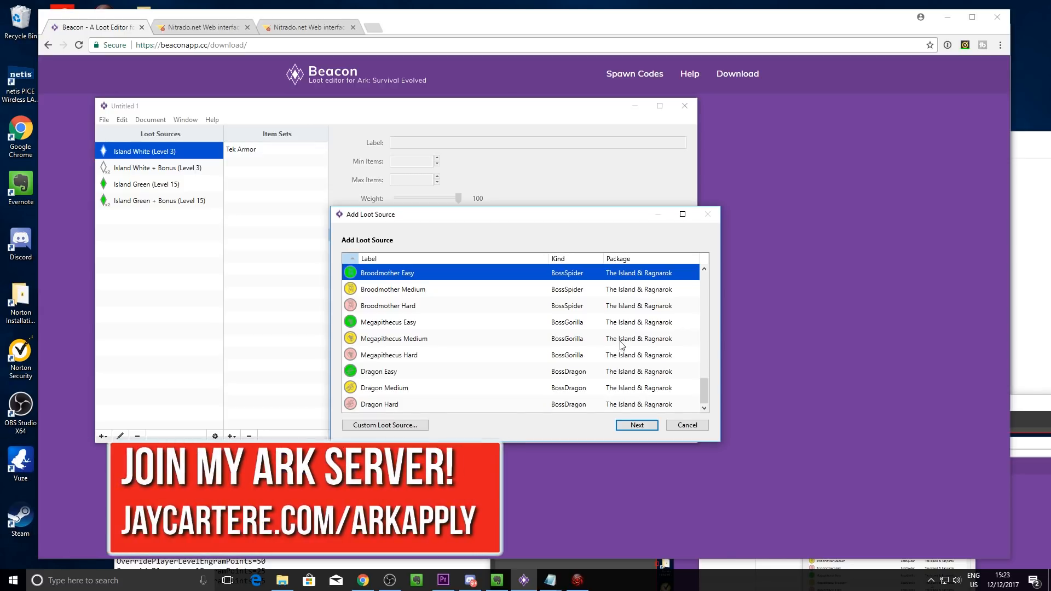
left_click(688, 426)
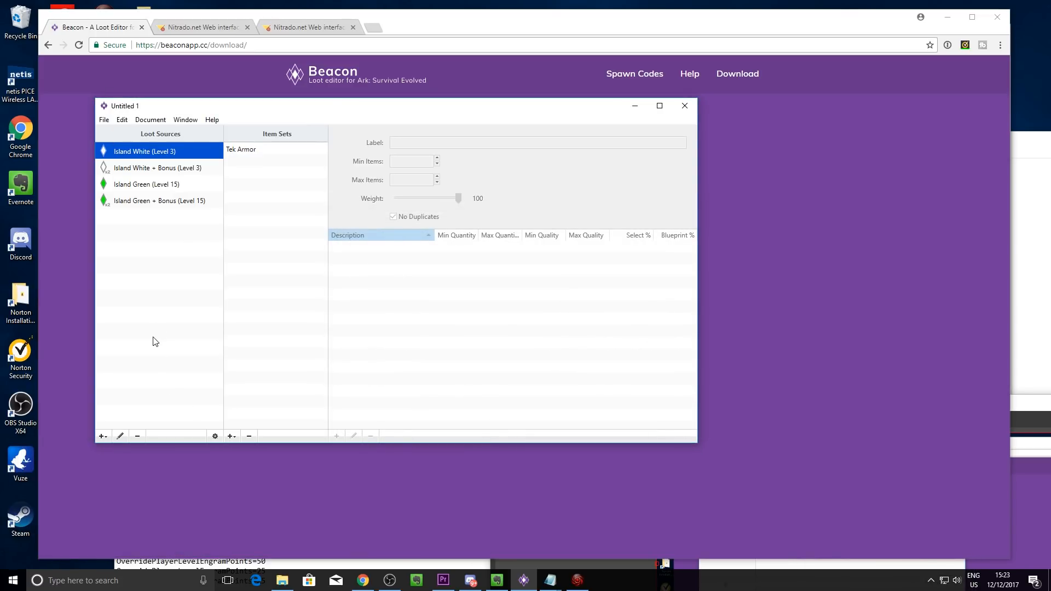
Step: Save the loot document as "island test" and start setting up a new document
key("ctrl+s")
left_click(104, 120)
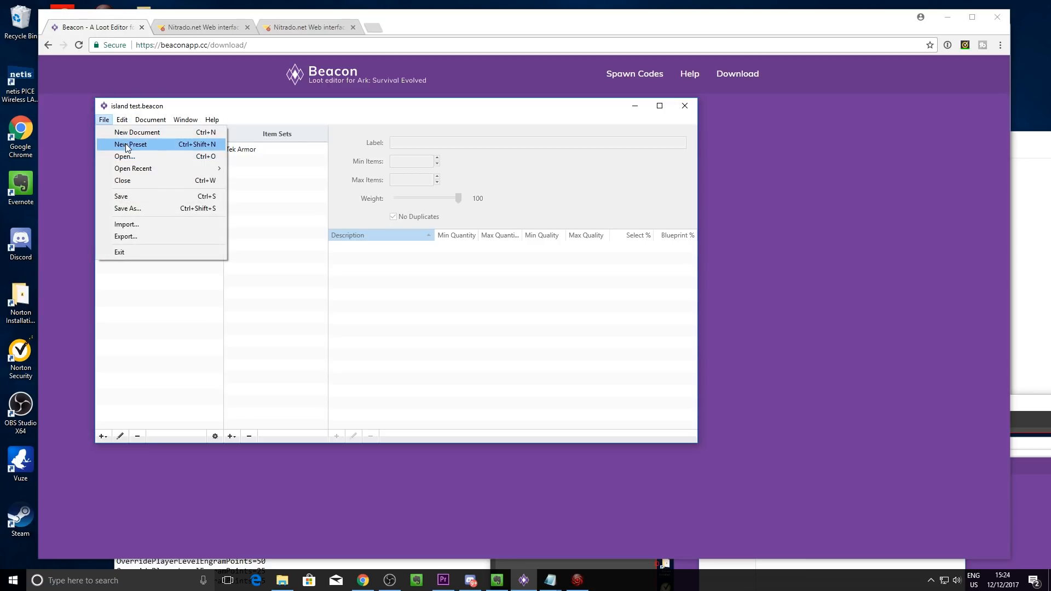
left_click(131, 144)
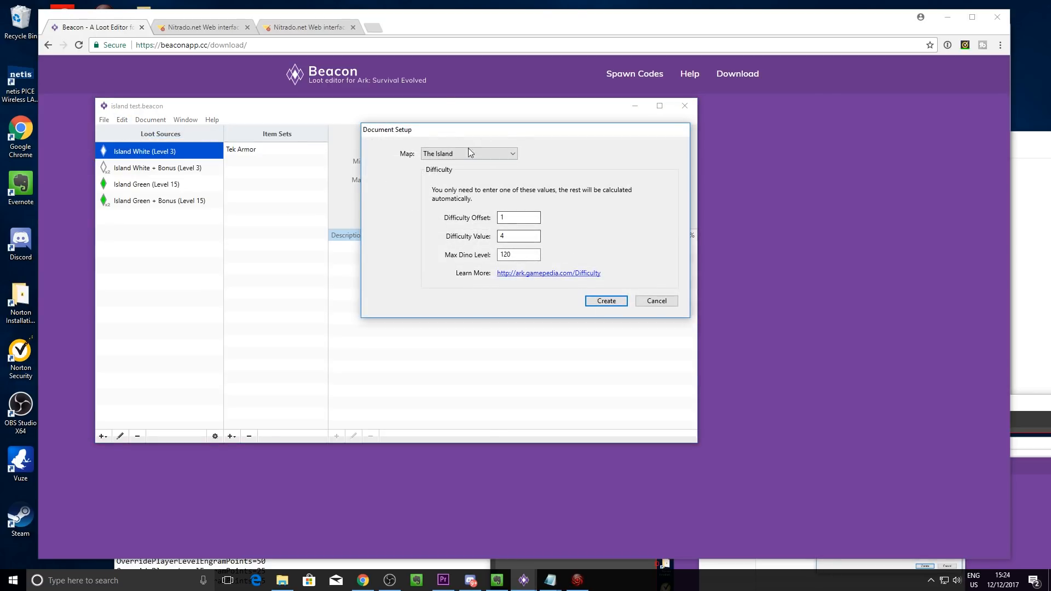
left_click_drag(455, 133, 372, 140)
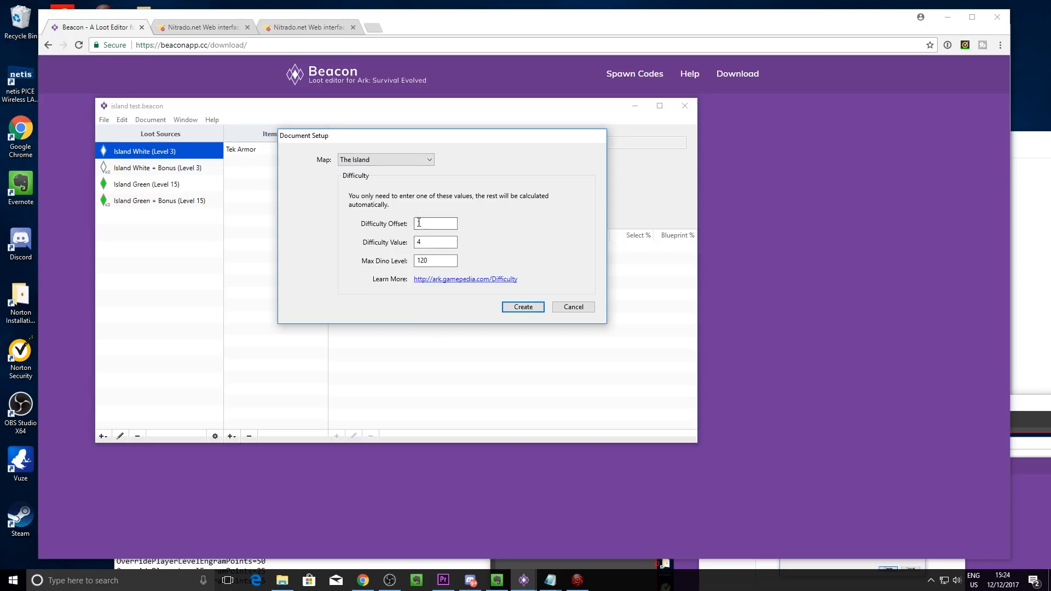
Step: Try a max dino level of 350 and a difficulty value of 12 for The Island in the new document's setup
left_click_drag(429, 241, 399, 230)
left_click(430, 243)
left_click_drag(436, 262, 411, 263)
type("350")
left_click(445, 242)
left_click_drag(446, 242, 420, 241)
type("2")
Step: Set the new document's map to Abberation
left_click(416, 161)
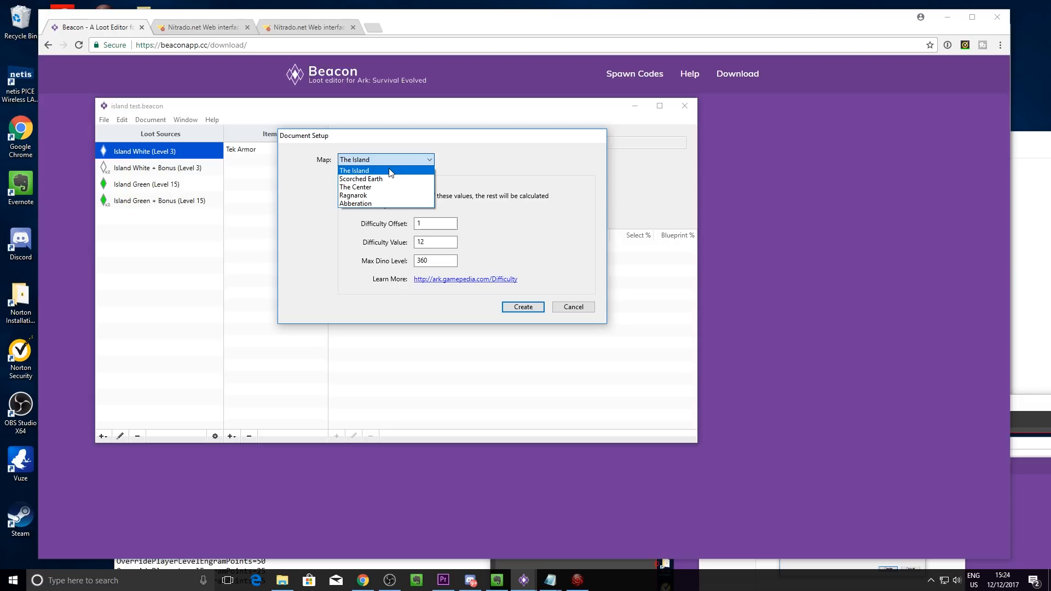
left_click(392, 204)
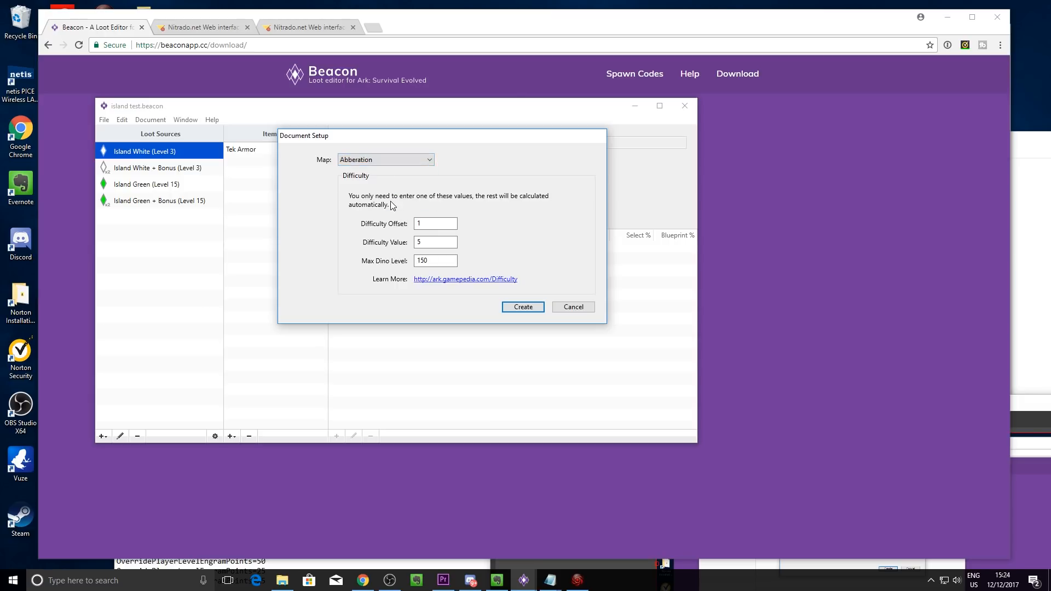
left_click(421, 159)
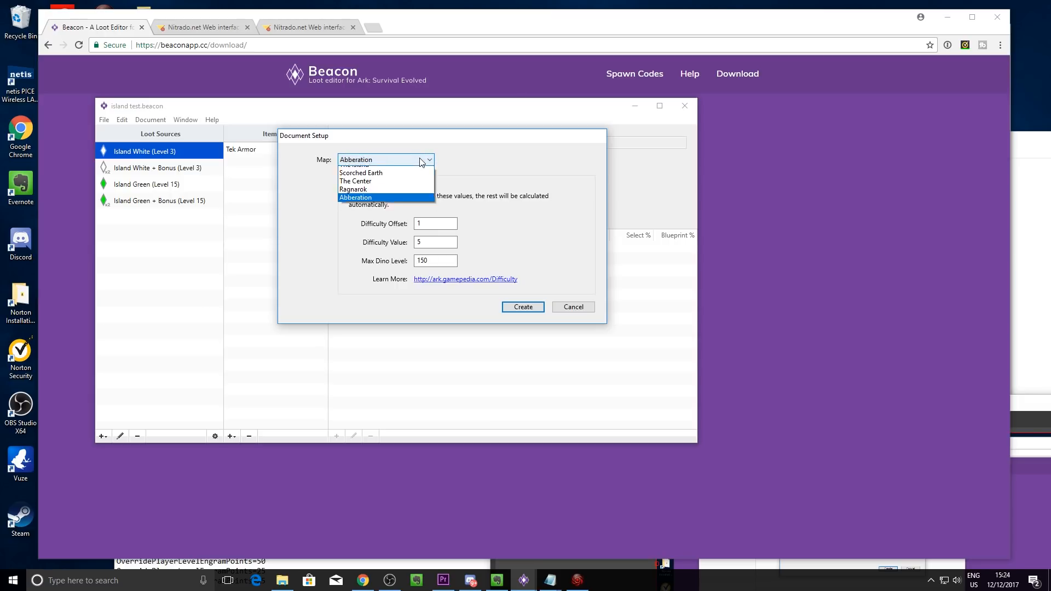
left_click(405, 195)
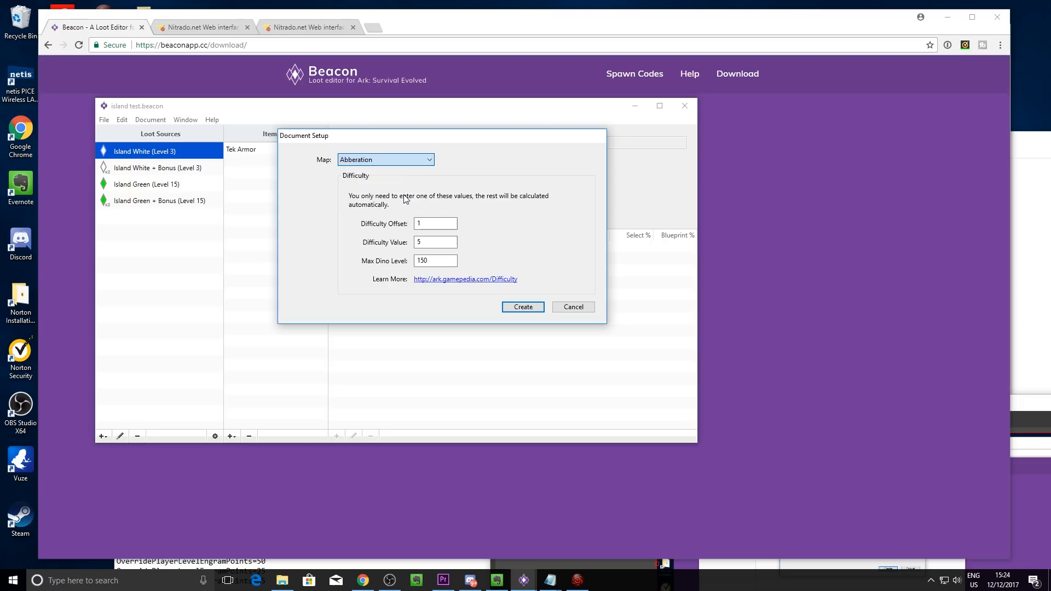
Step: Create the new document for the Ragnarok map with a difficulty value of 12
left_click(420, 161)
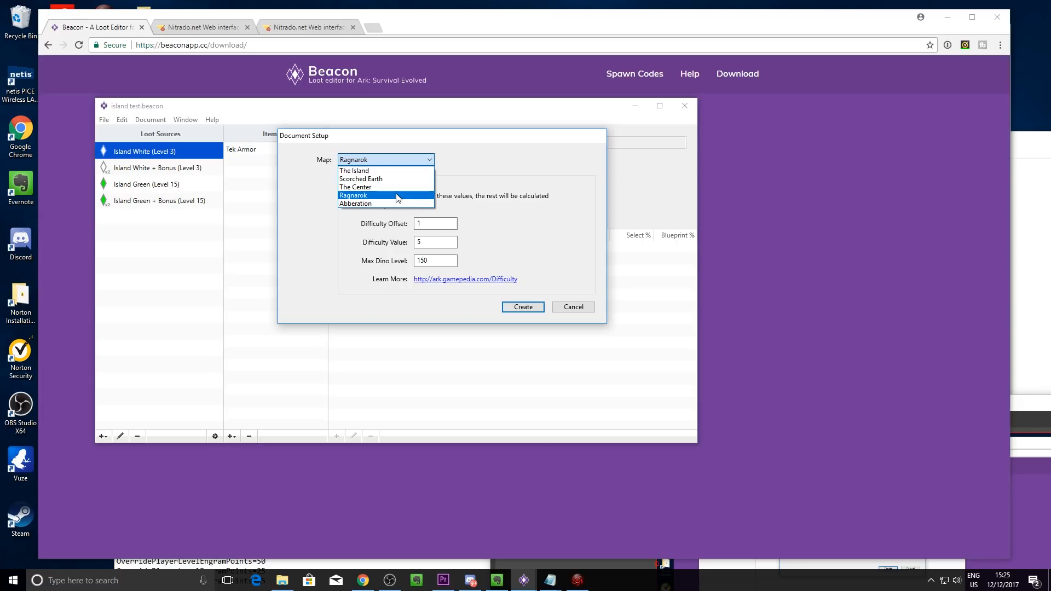
left_click(398, 199)
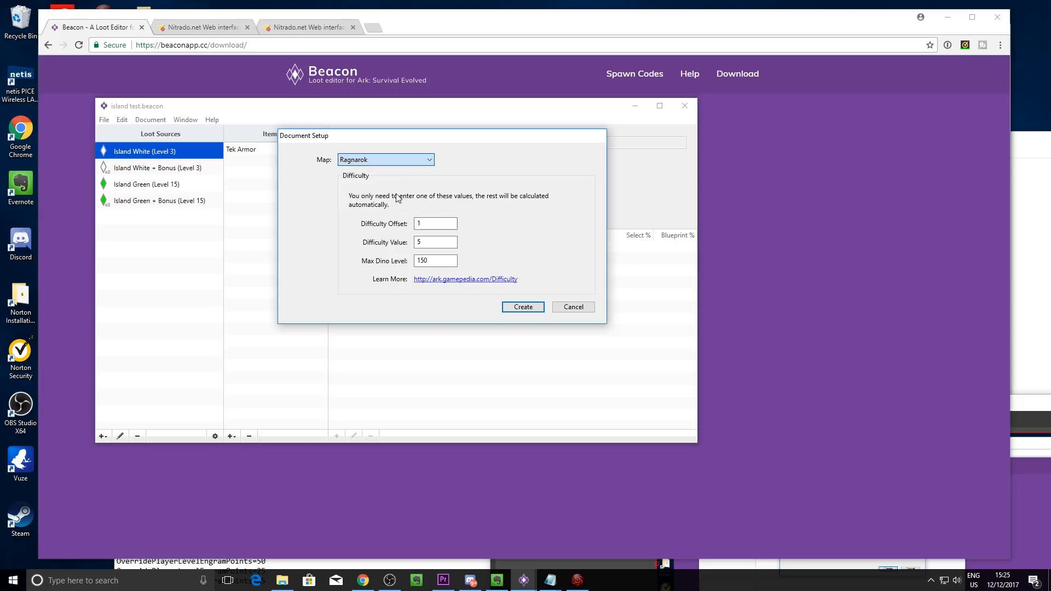
double_click(427, 242)
type("12")
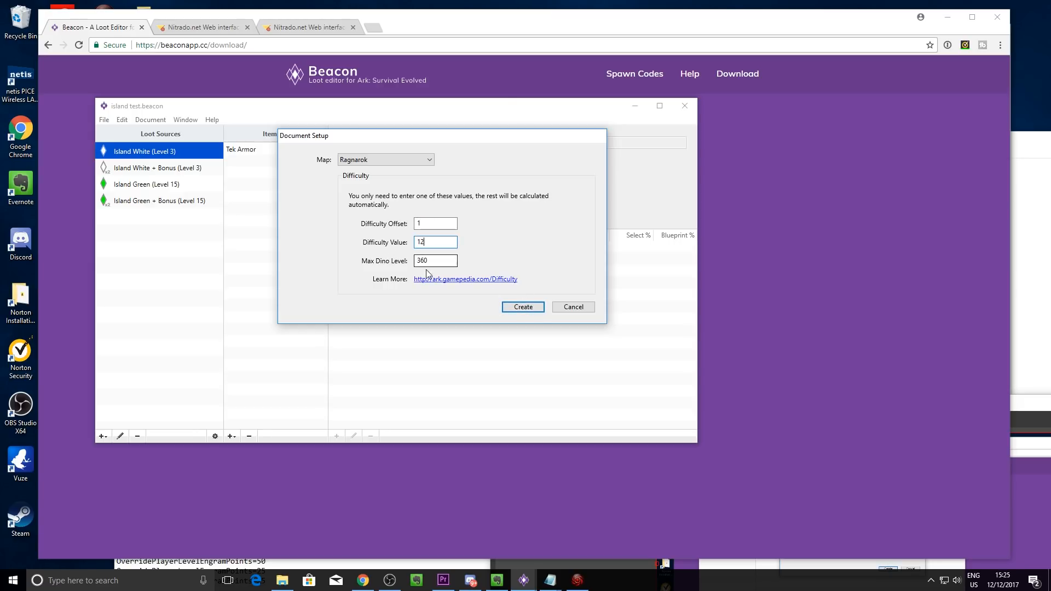
left_click(523, 308)
left_click_drag(422, 91, 330, 81)
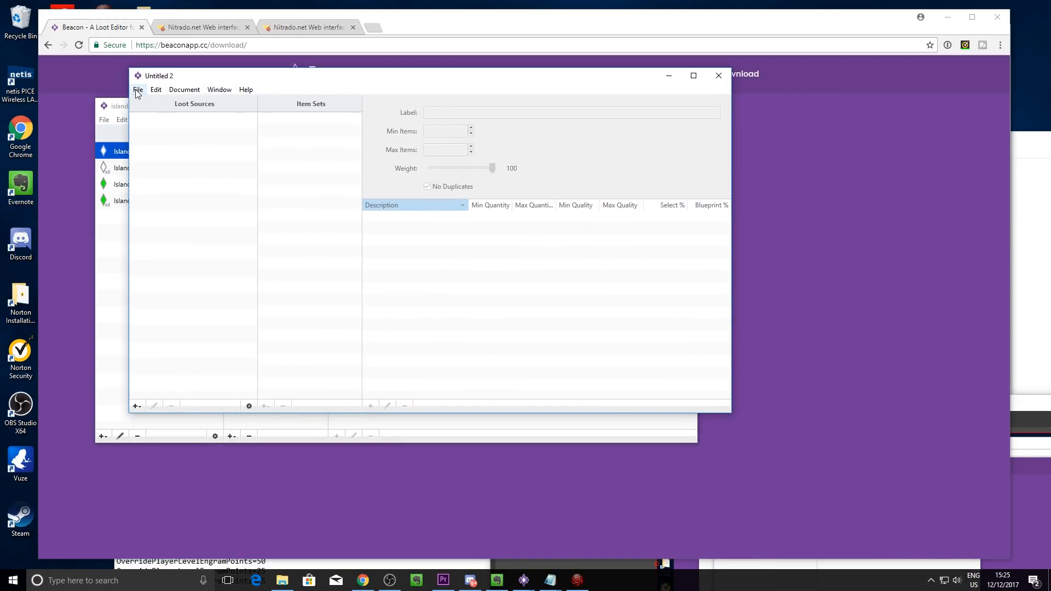
Step: Look through the loot sources available for the Ragnarok document and pick out the Ragnarok Treasure Chest
left_click(135, 405)
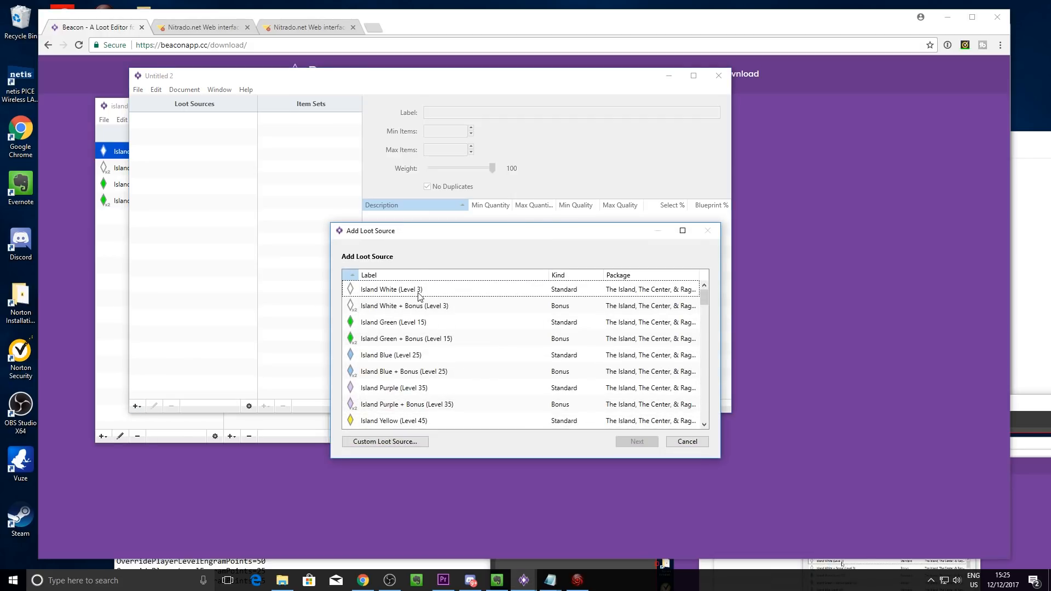
scroll(441, 332, "down", 4)
scroll(438, 336, "down", 10)
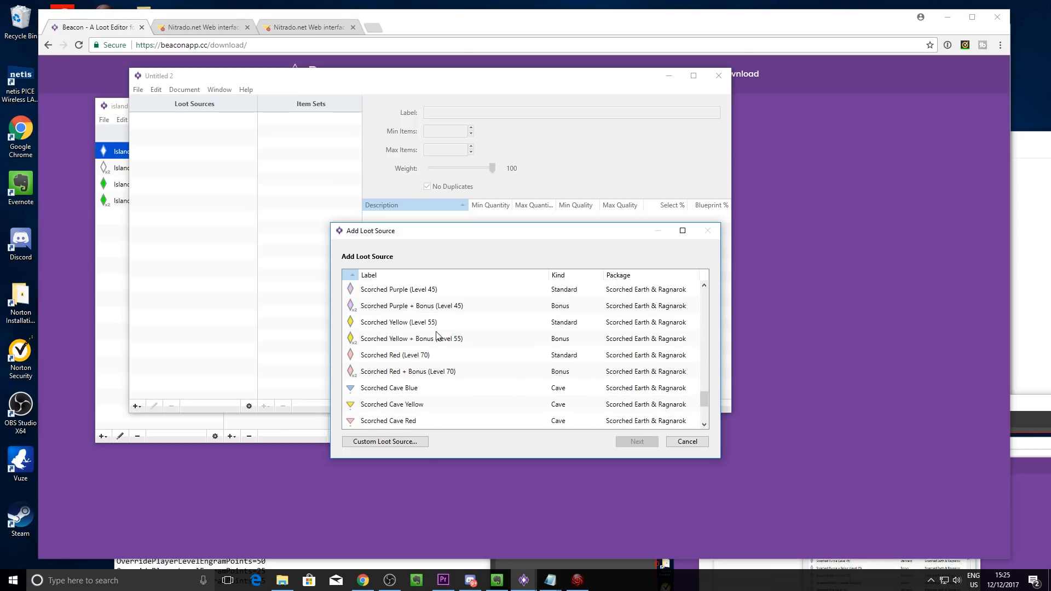
scroll(448, 332, "down", 2)
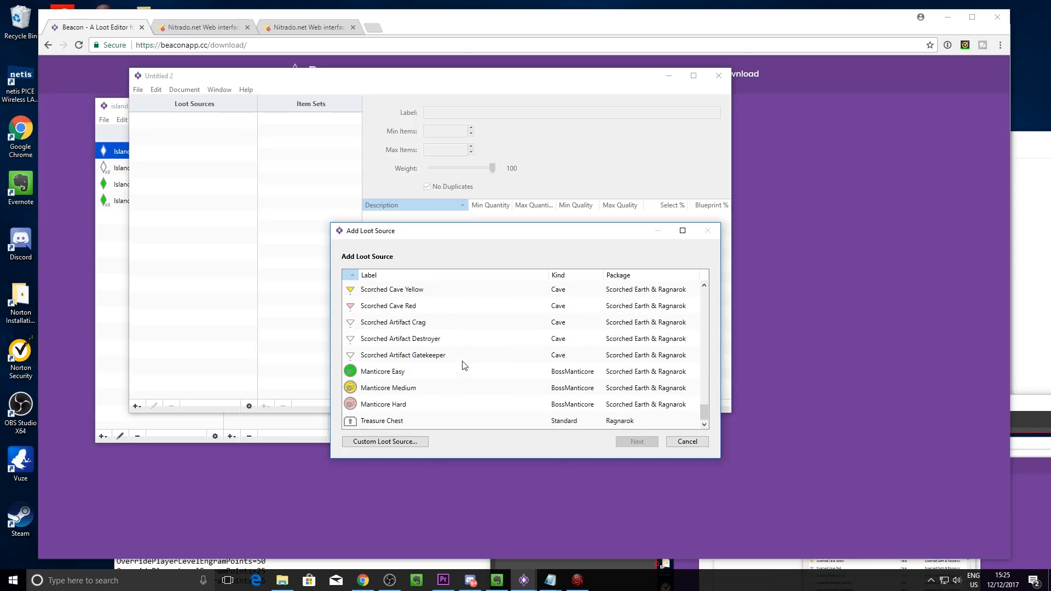
left_click(448, 425)
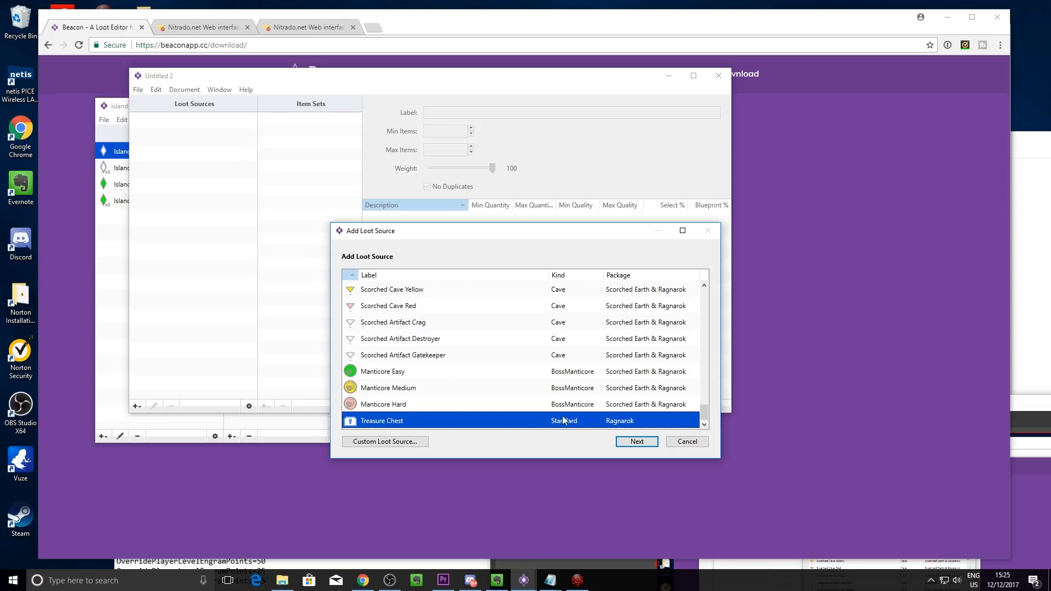
Step: Browse the island, cave, artifact, boss and Scorched loot sources, then close the Ragnarok document without adding any
scroll(467, 347, "up", 2)
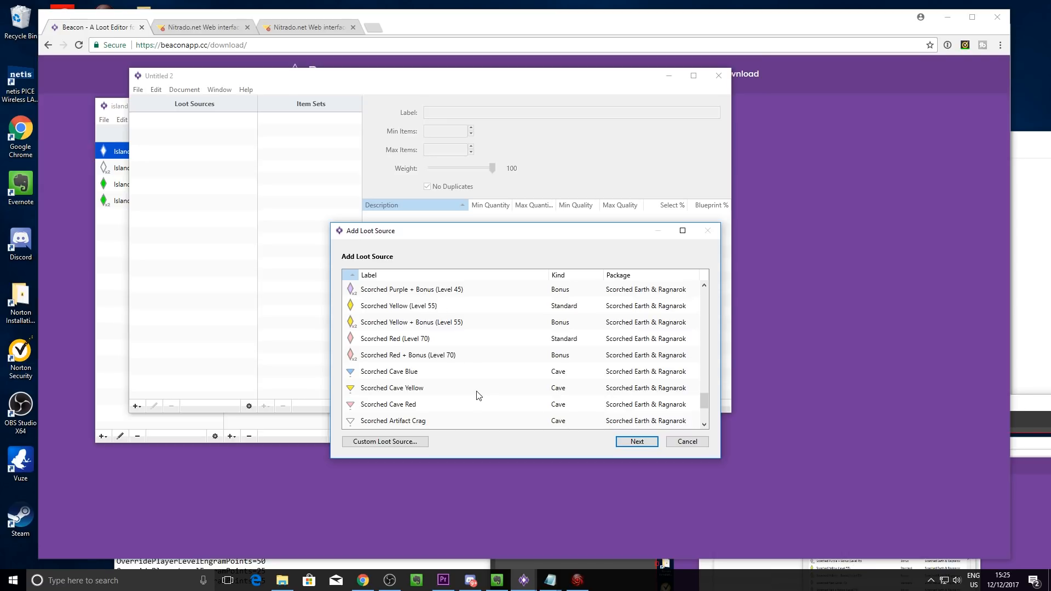
scroll(438, 347, "up", 4)
scroll(439, 346, "up", 6)
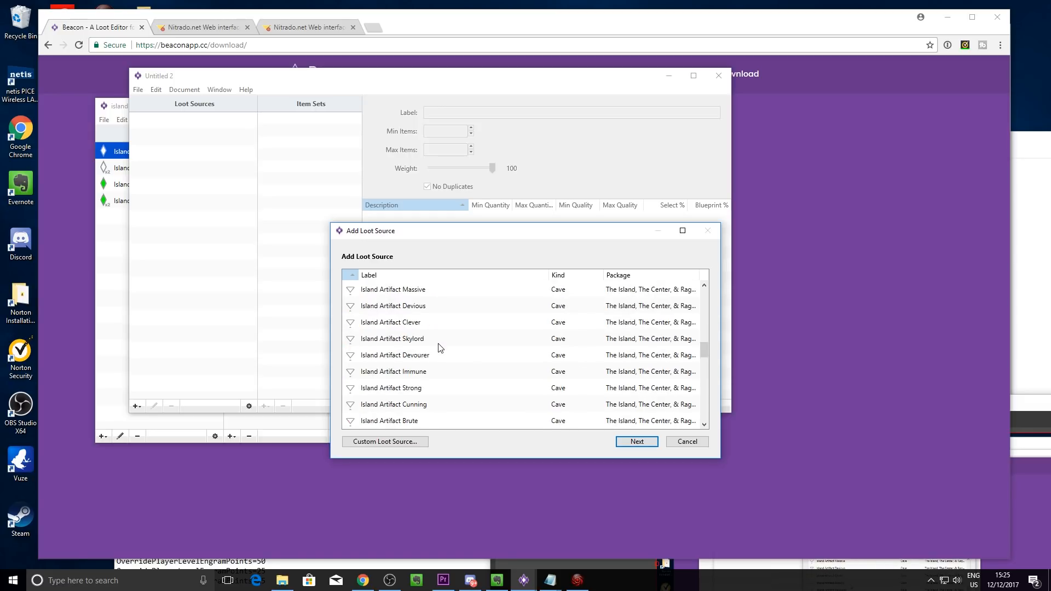
scroll(438, 346, "up", 3)
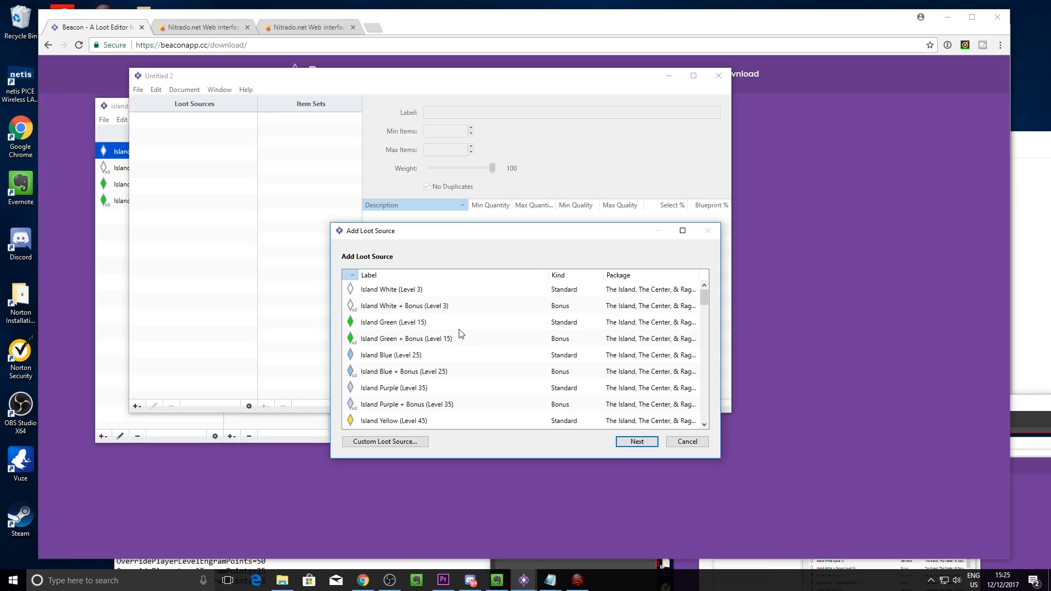
scroll(465, 333, "down", 2)
scroll(448, 323, "up", 2)
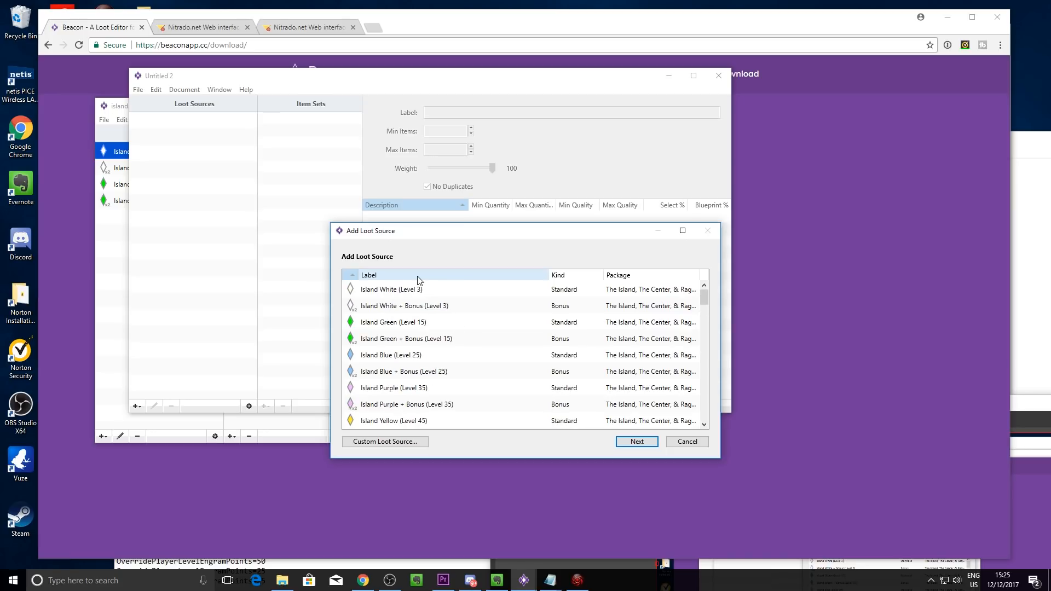
scroll(418, 321, "down", 8)
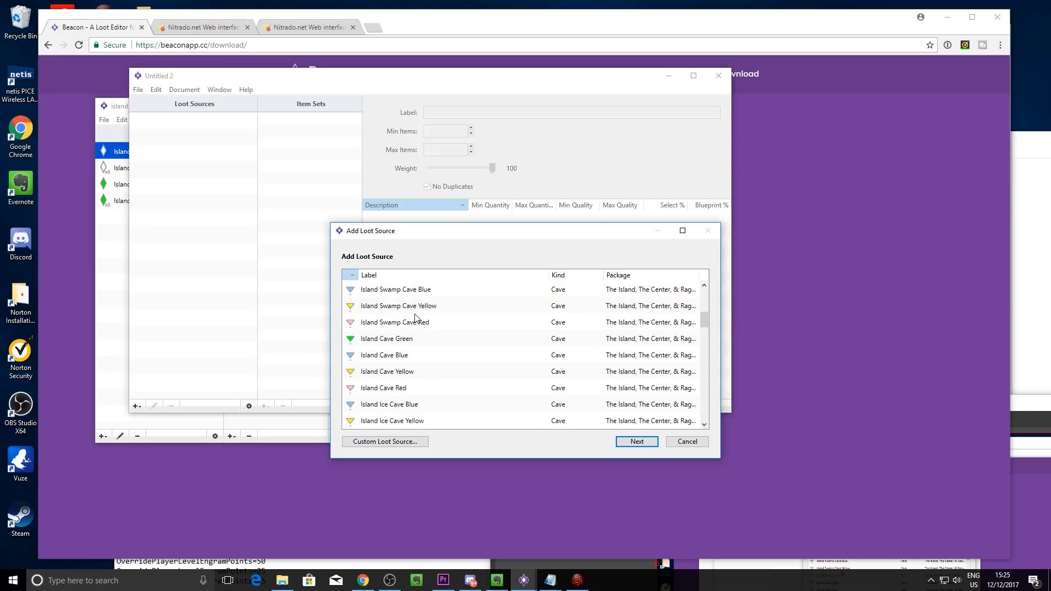
scroll(432, 400, "down", 7)
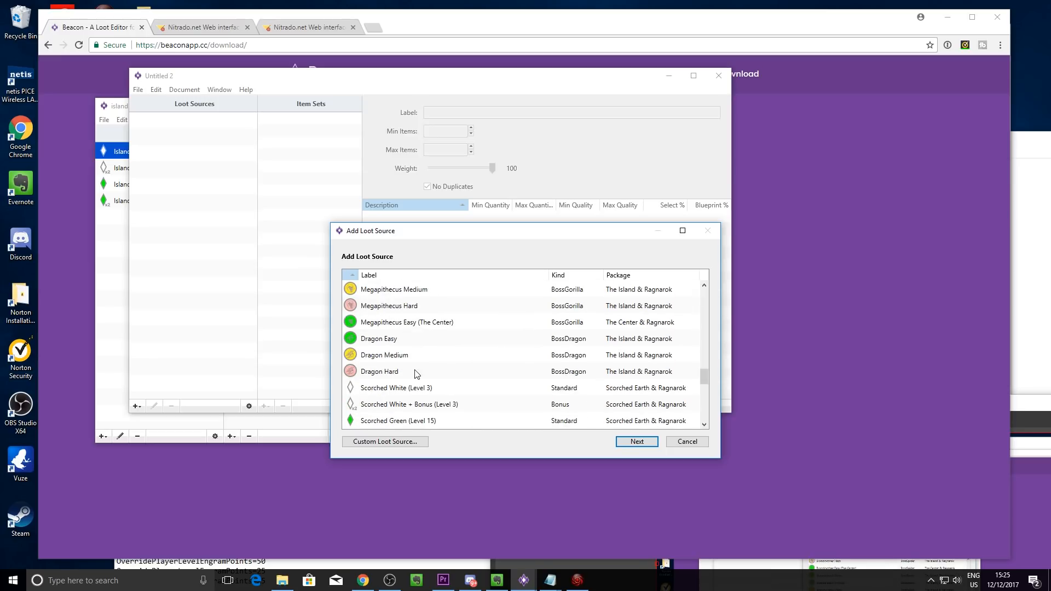
scroll(432, 361, "up", 6)
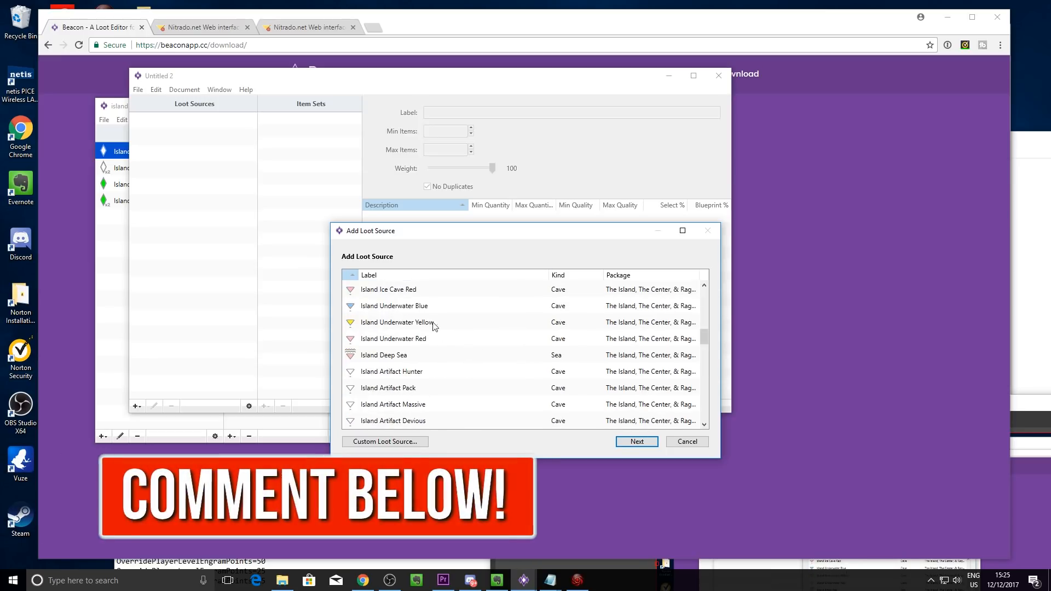
left_click(695, 443)
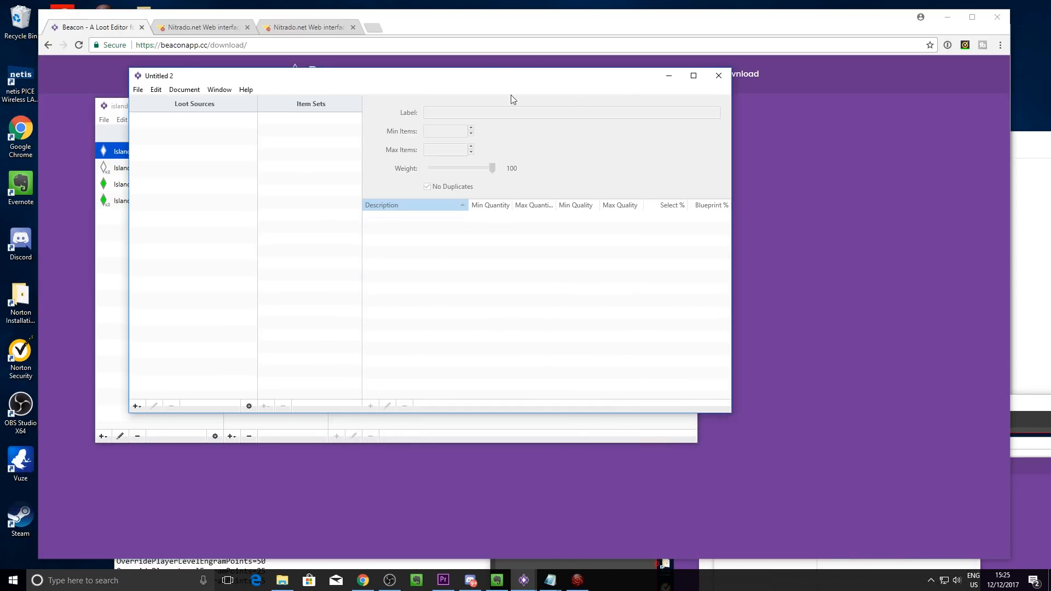
left_click(719, 75)
Step: Create a new document for the Abberation map with the default difficulty values
left_click(104, 120)
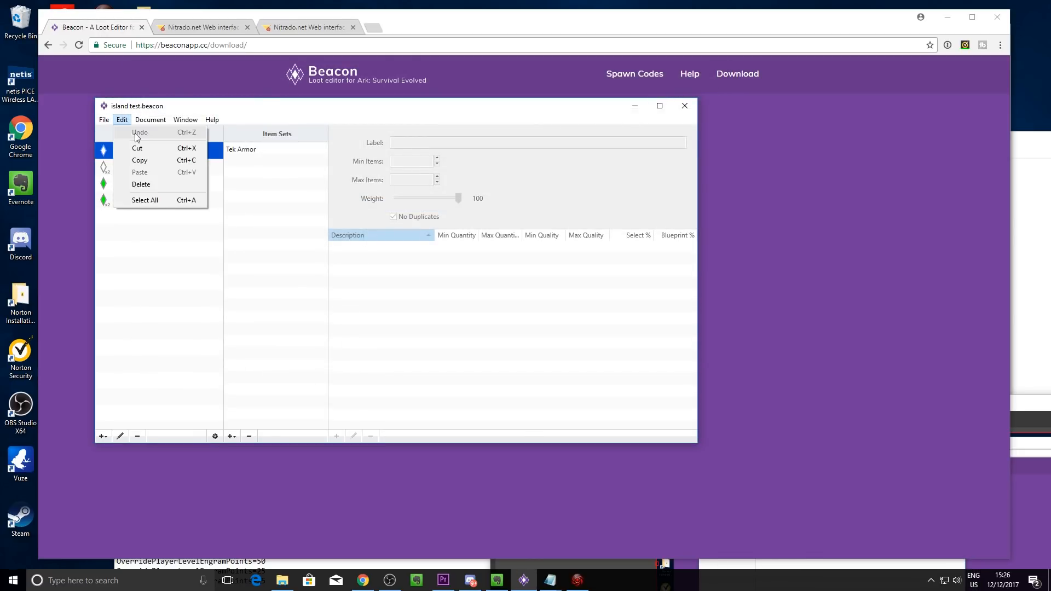
left_click(103, 130)
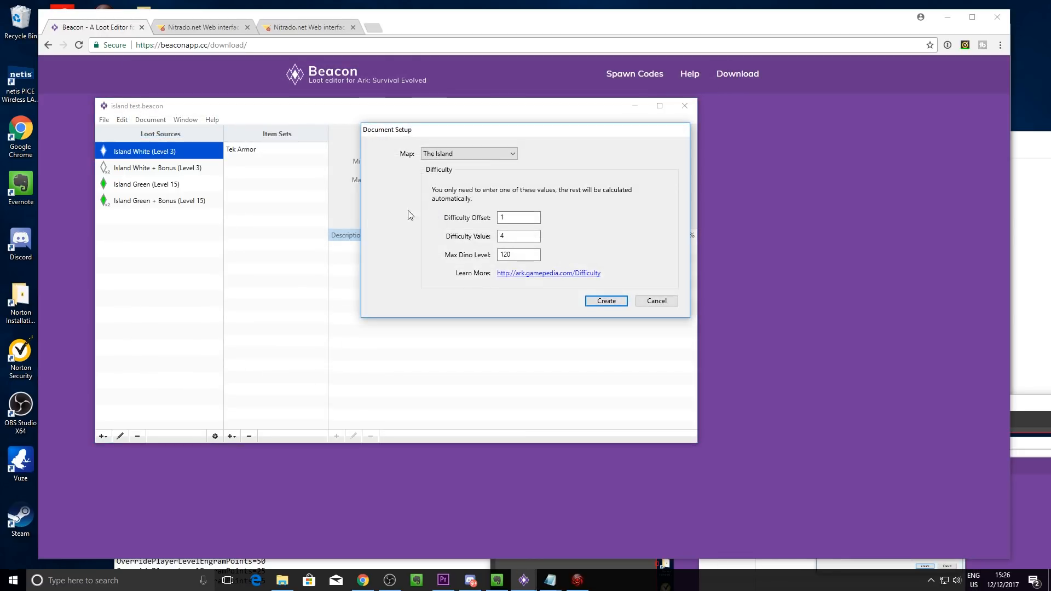
left_click(482, 154)
left_click(463, 192)
left_click(463, 153)
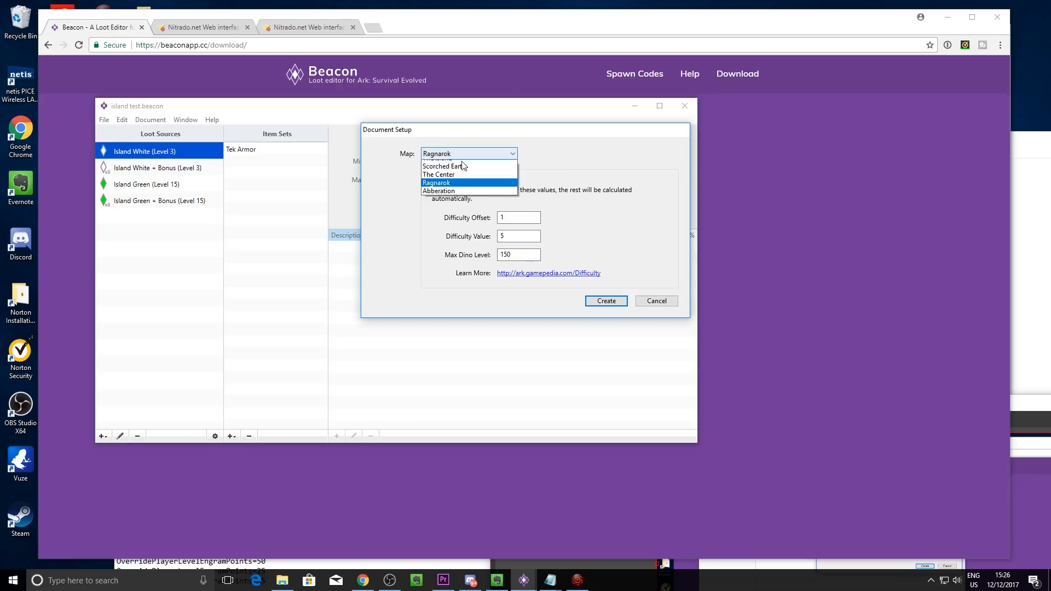
left_click(465, 197)
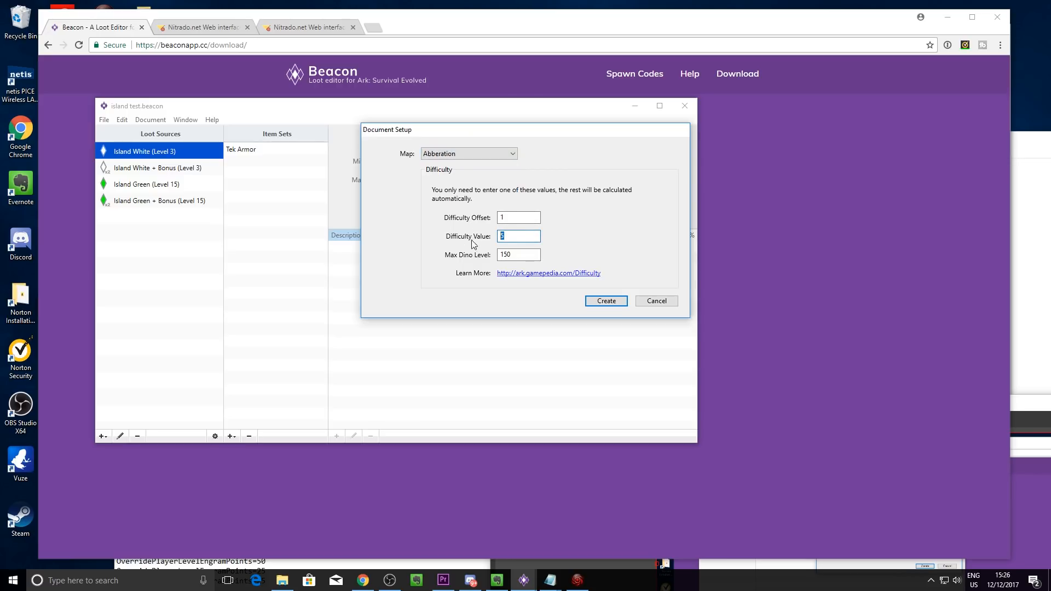
left_click(605, 301)
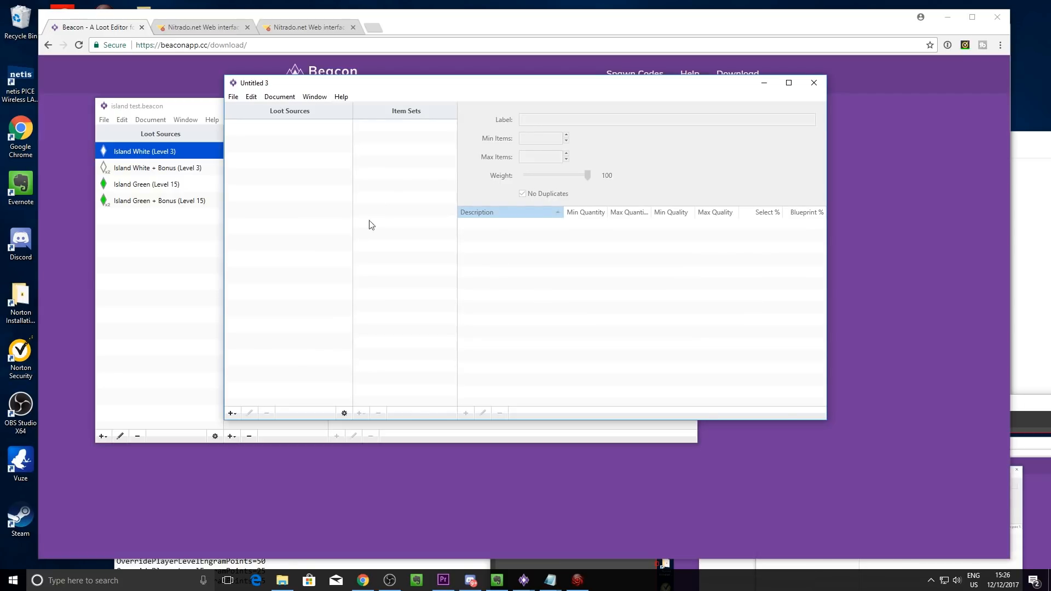
Step: Check which loot sources are offered for the Abberation map and close that document
left_click(232, 414)
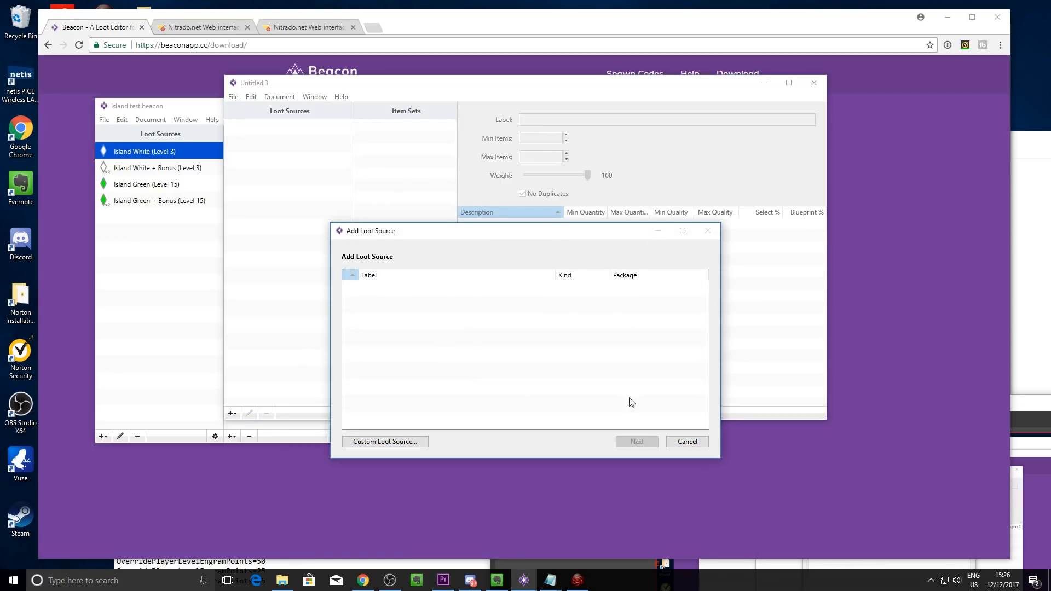
left_click(687, 442)
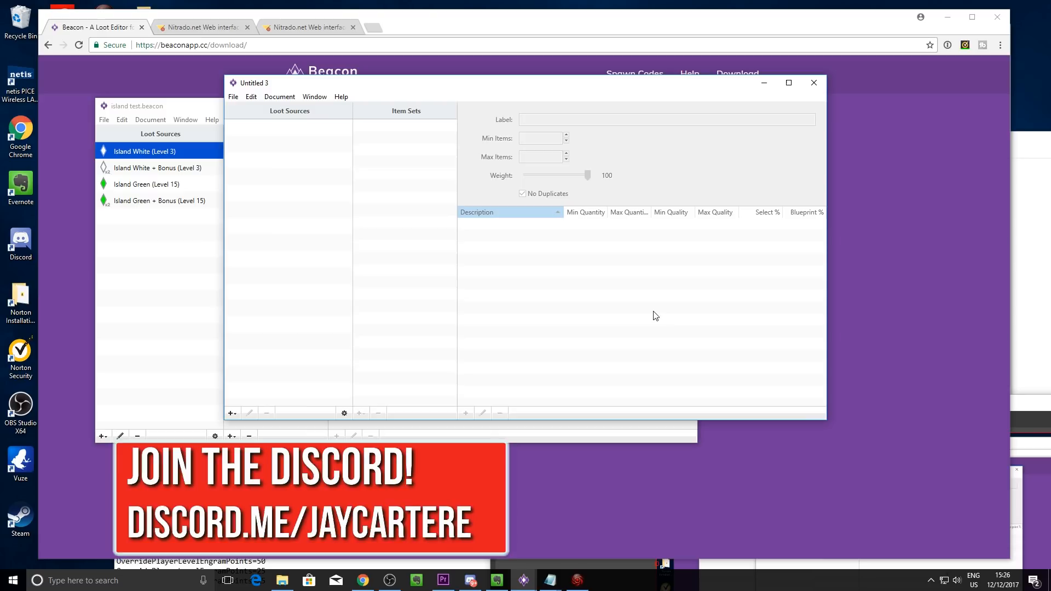
left_click(814, 83)
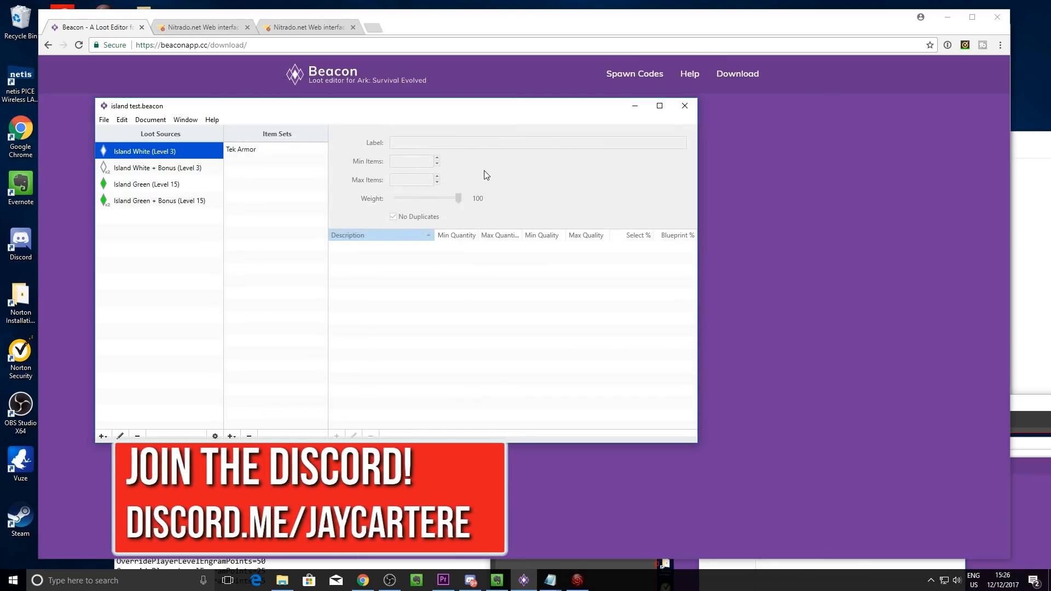
Step: Start adding the Island Blue (Level 25) loot source to the island test document and proceed to its customization
left_click_drag(363, 111, 387, 105)
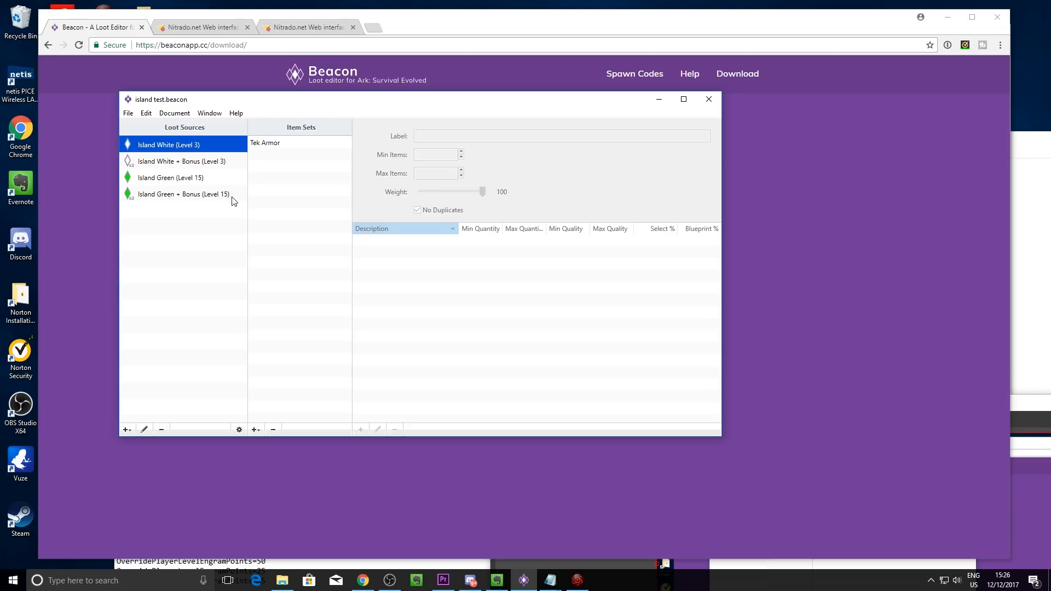
left_click(200, 256)
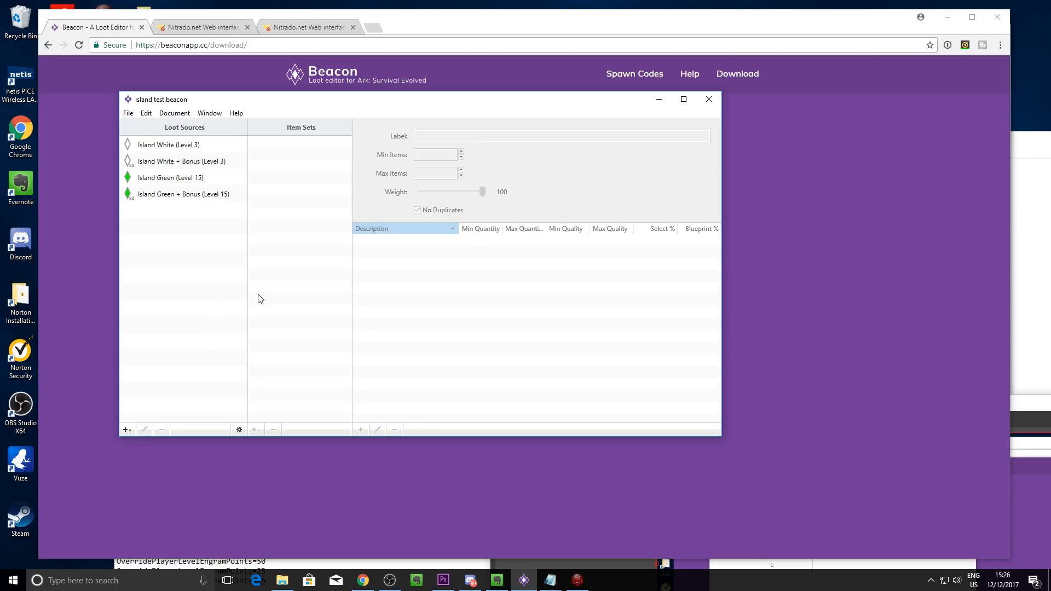
left_click(126, 430)
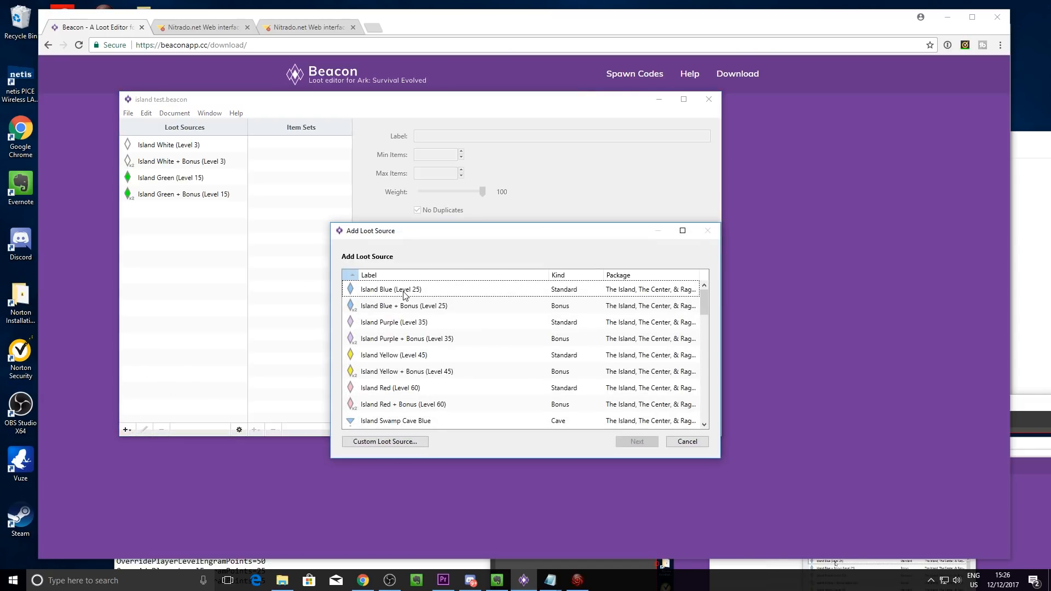
left_click(379, 290)
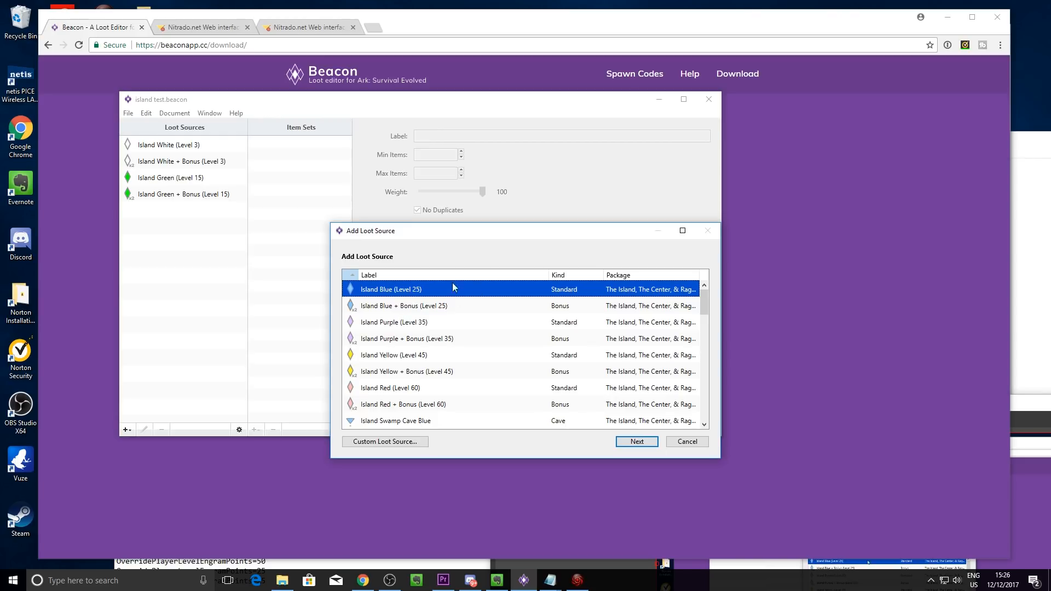
left_click(638, 441)
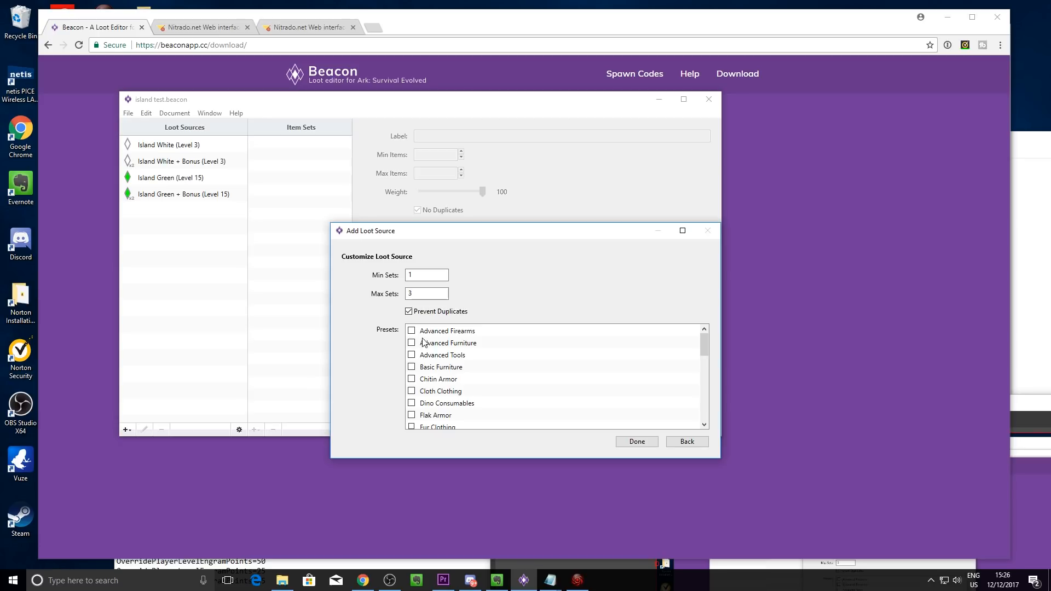
Step: Review the item presets, choose Advanced Firearms for the Island Blue loot source, and finish adding it
scroll(460, 354, "down", 3)
scroll(460, 353, "up", 3)
scroll(460, 362, "down", 5)
scroll(438, 391, "up", 5)
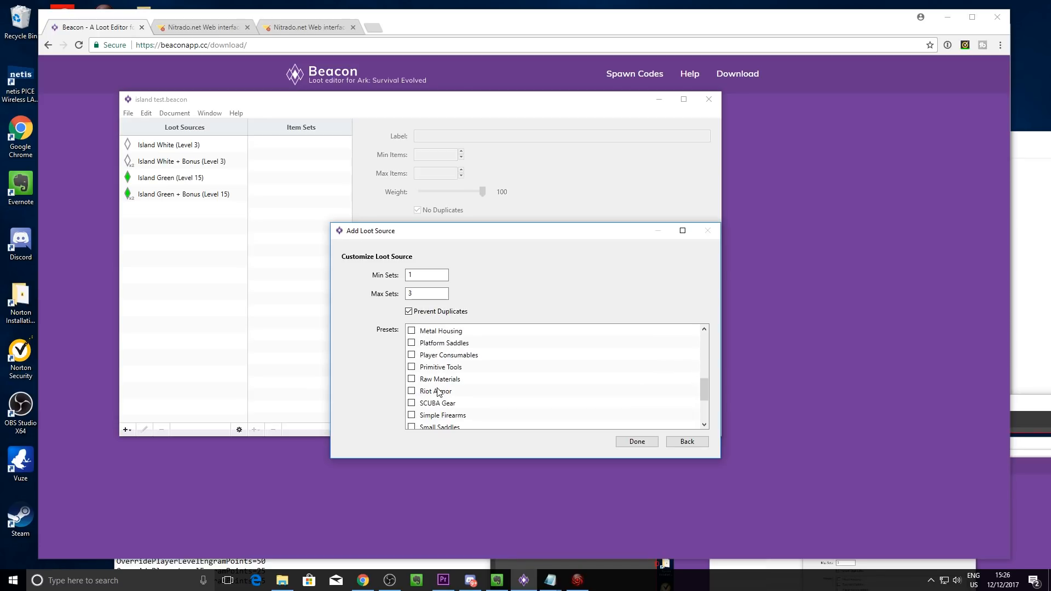
scroll(438, 391, "up", 2)
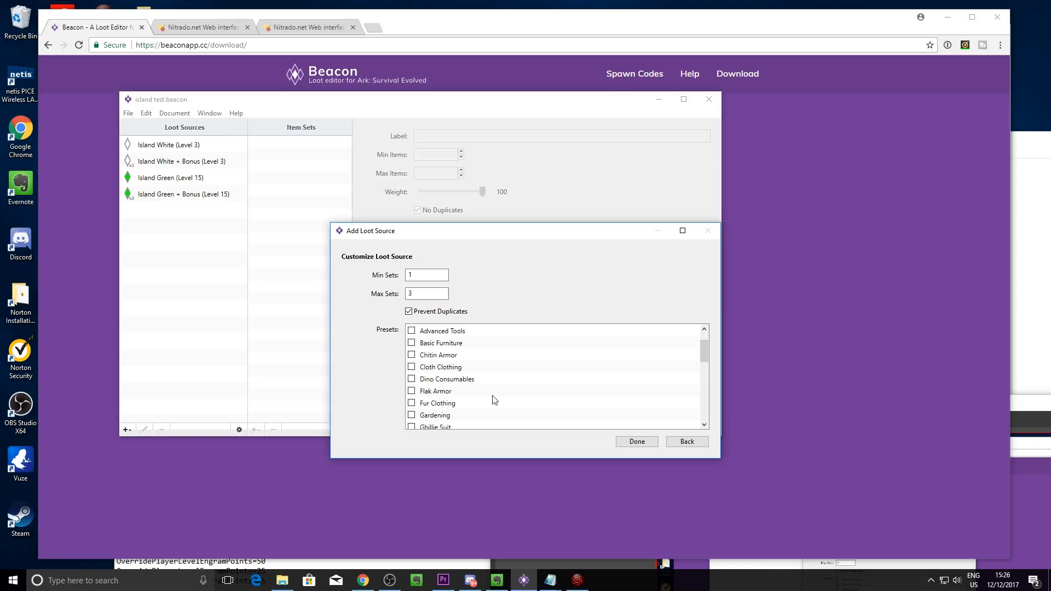
scroll(469, 392, "up", 1)
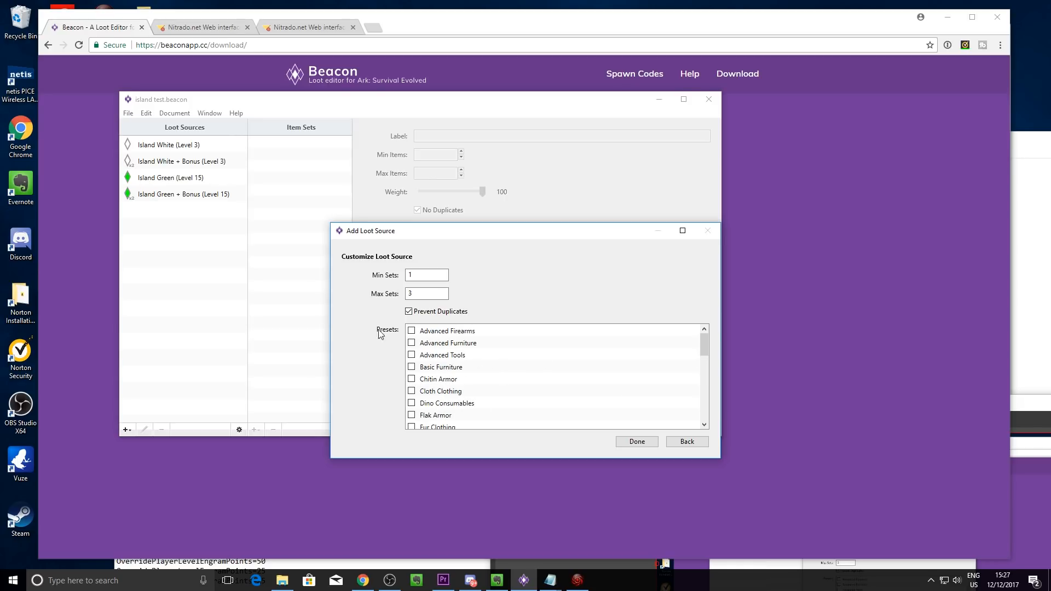
left_click(411, 331)
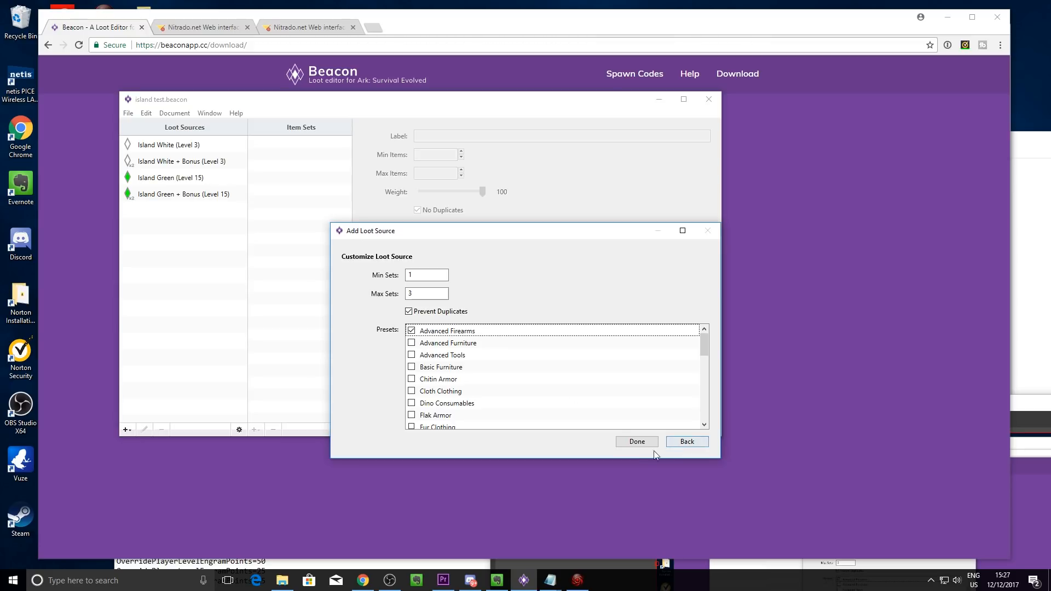
left_click(637, 442)
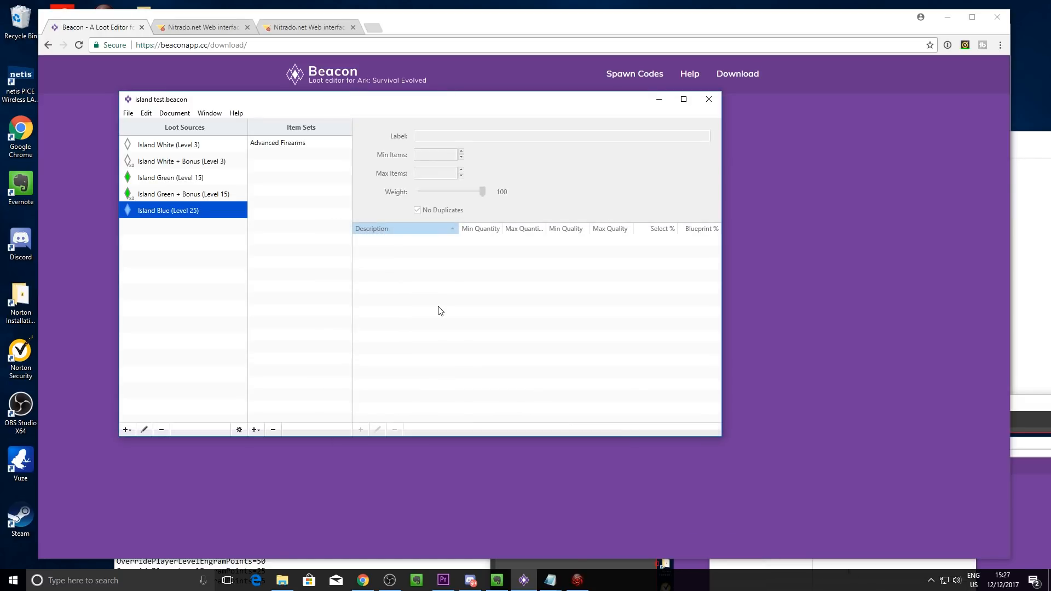
Step: Examine the items, quantities, qualities and chances in the Advanced Firearms item set of the Island Blue crate
left_click(299, 144)
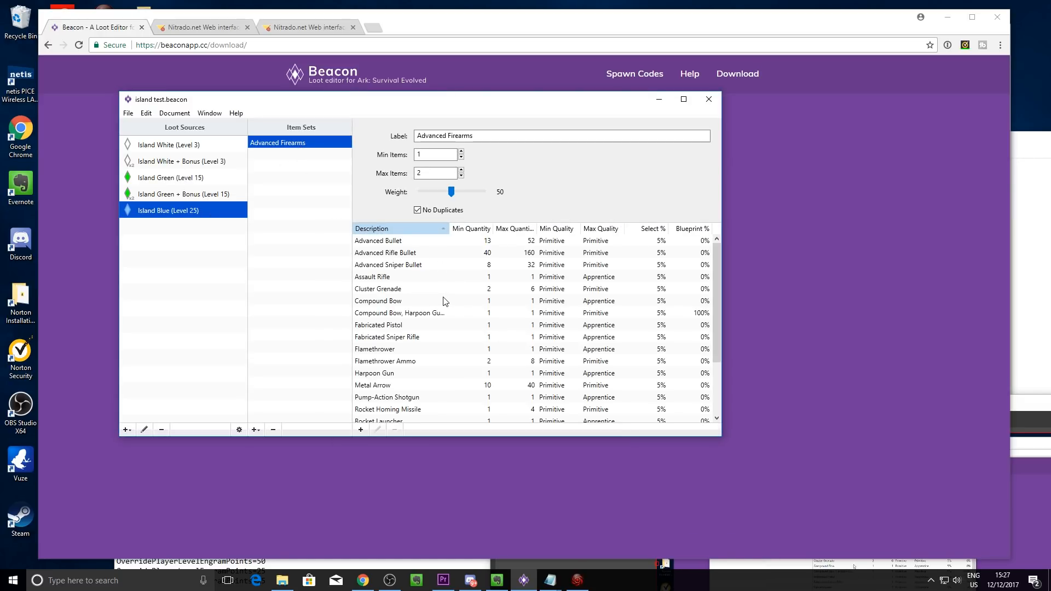
scroll(441, 304, "down", 2)
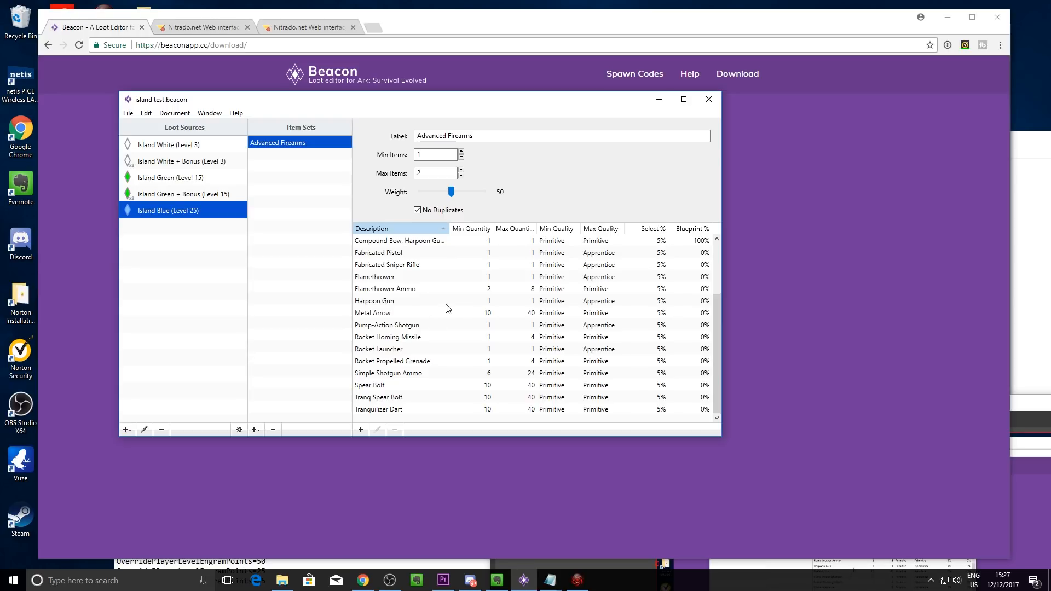
scroll(445, 327, "up", 2)
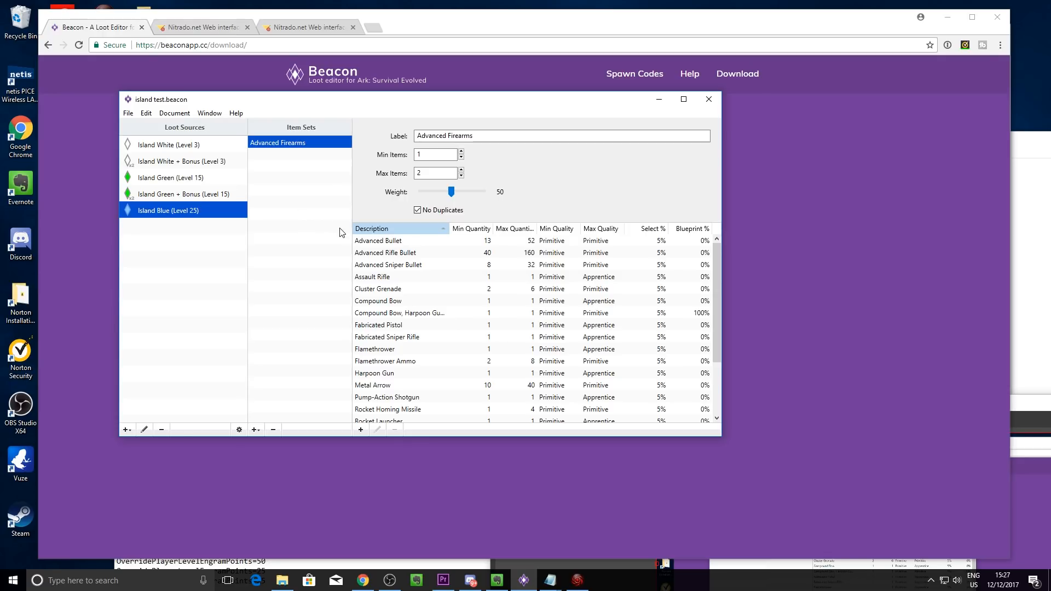
Step: Add a new empty item set to the Island Blue (Level 25) loot source
left_click(193, 194)
left_click(189, 212)
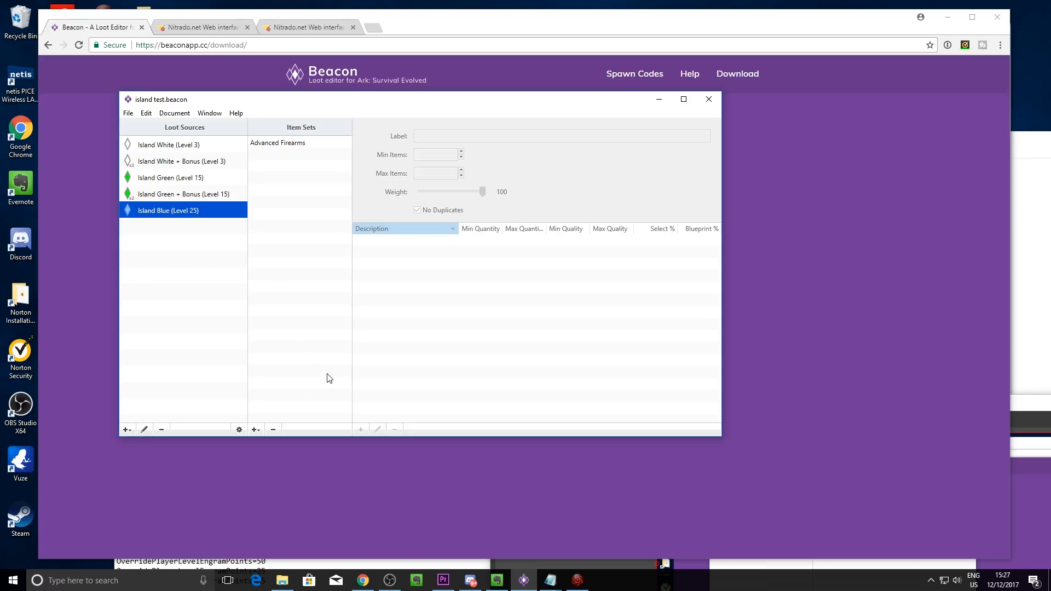
left_click(255, 431)
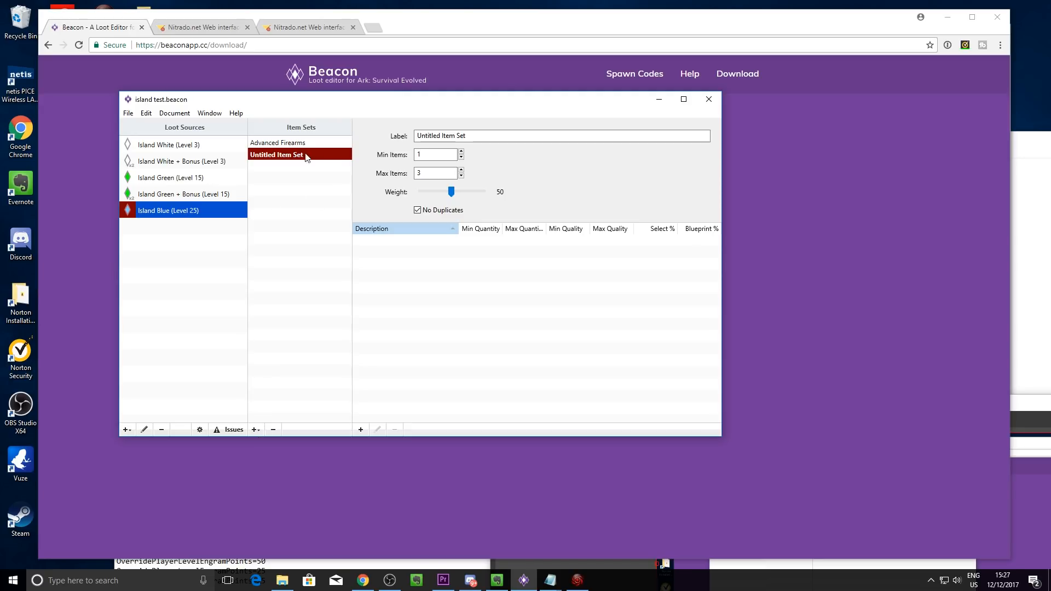
Step: Label the new untitled item set of the Island Blue (Level 25) loot source ELEMENT
left_click(489, 317)
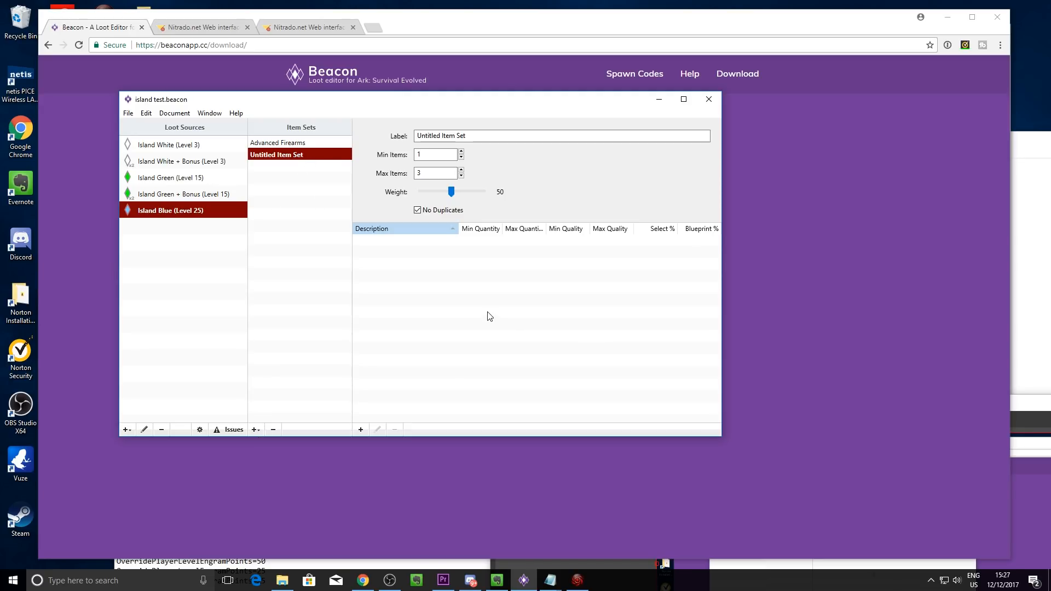
left_click_drag(472, 136, 363, 140)
type("ELEMENT")
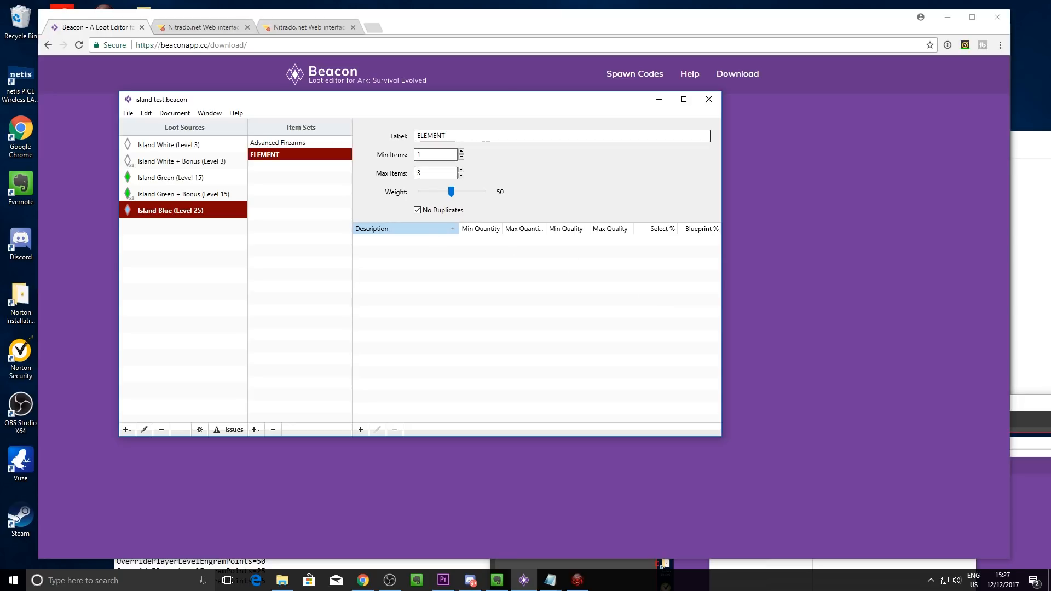
Step: Start a new entry in the ELEMENT item set, search the possible items for ELEME, and include the Element item
left_click(361, 431)
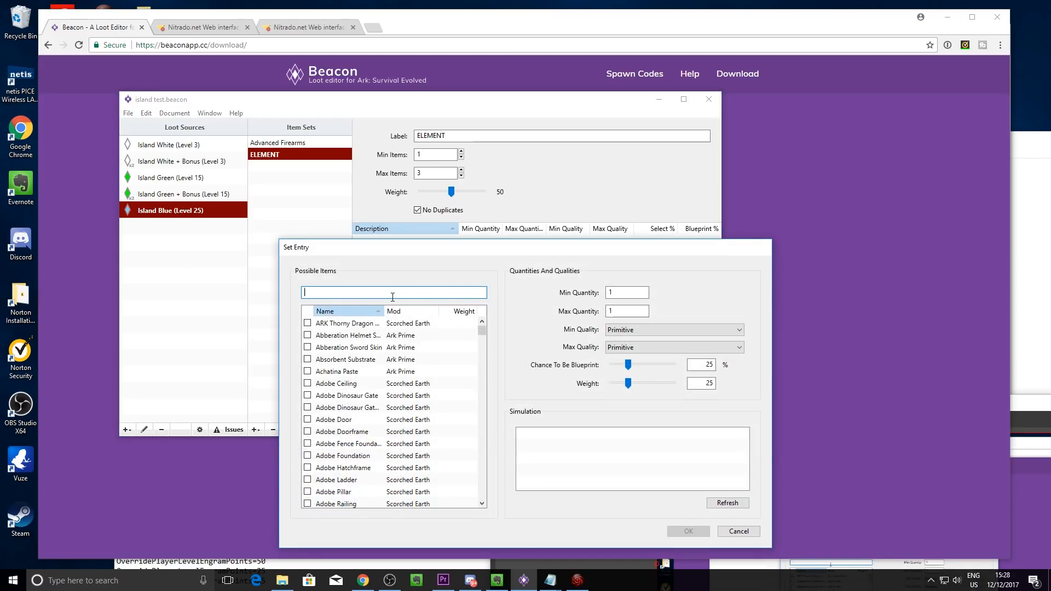
type("ELEME")
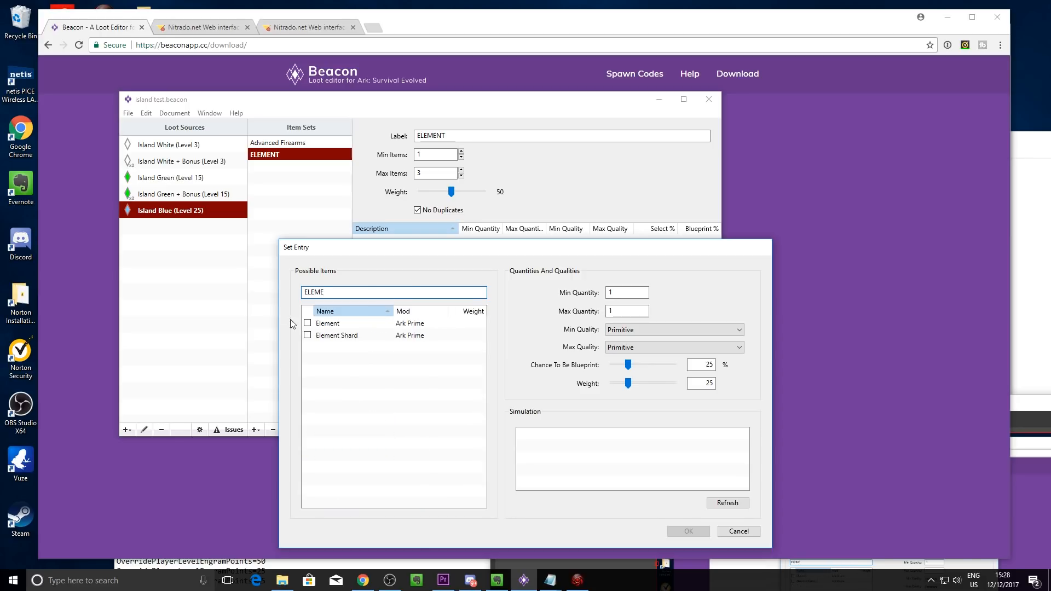
left_click(307, 323)
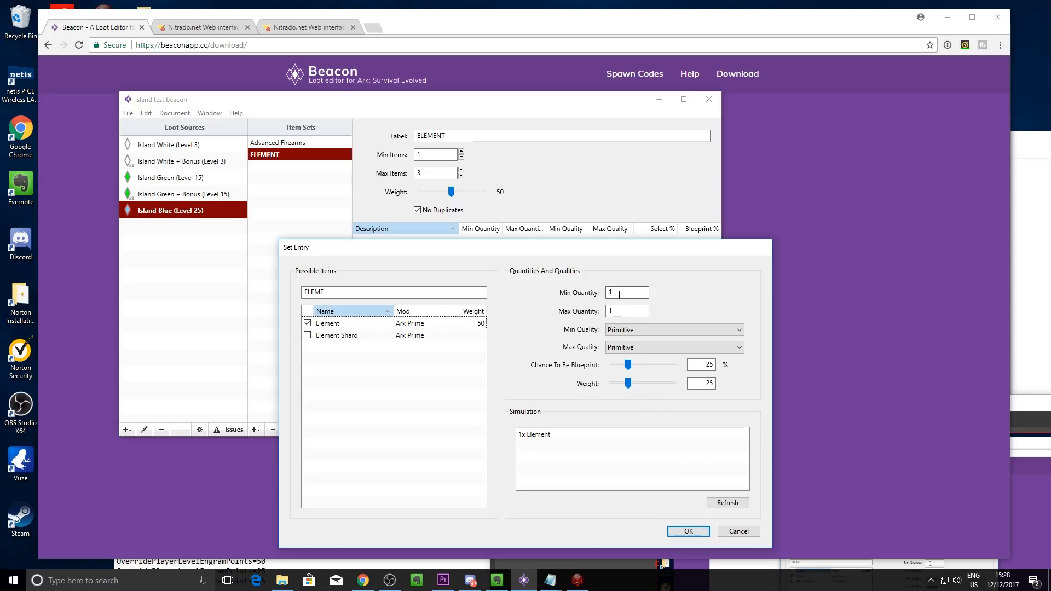
Step: Set the Element entry's maximum quantity to 100 and its chance to be a blueprint to 0%
left_click(619, 312)
type("00")
left_click(632, 294)
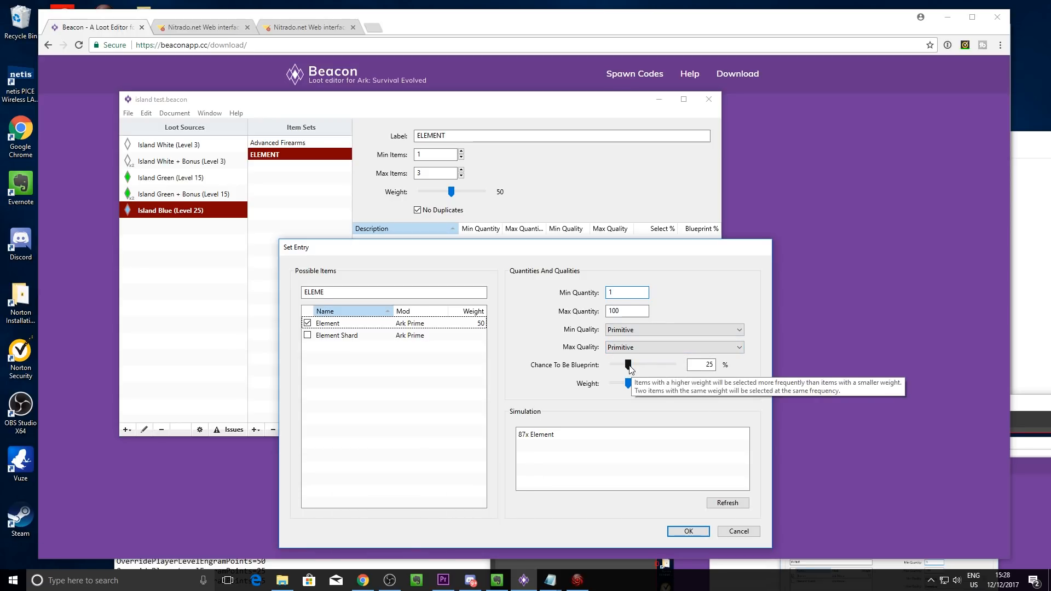
left_click_drag(629, 367, 582, 364)
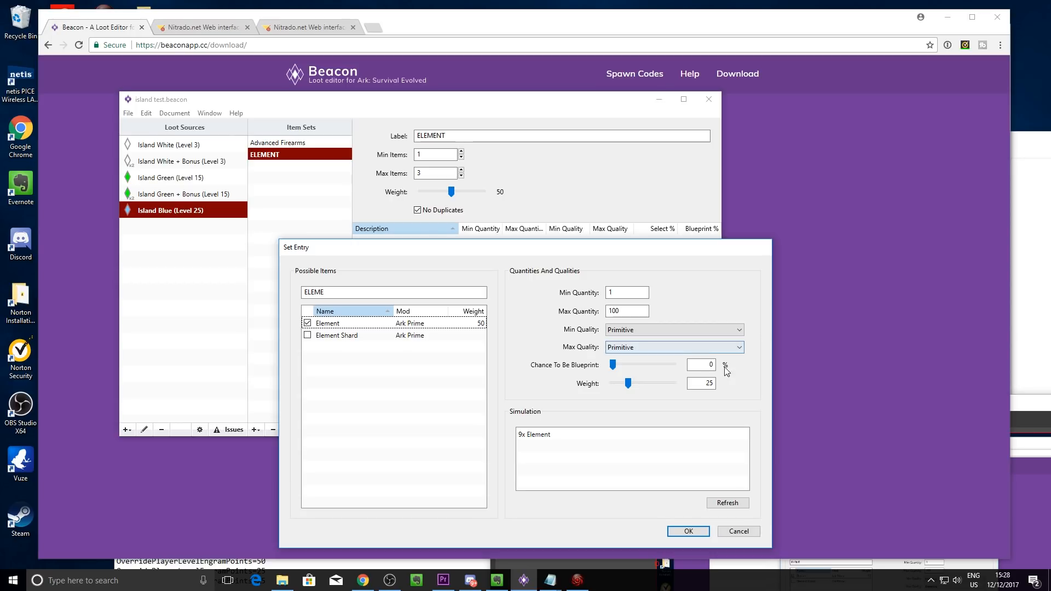
Step: Rerun the simulation several times to examine the quantities of Element the entry gives
left_click(729, 508)
left_click(727, 505)
left_click(728, 505)
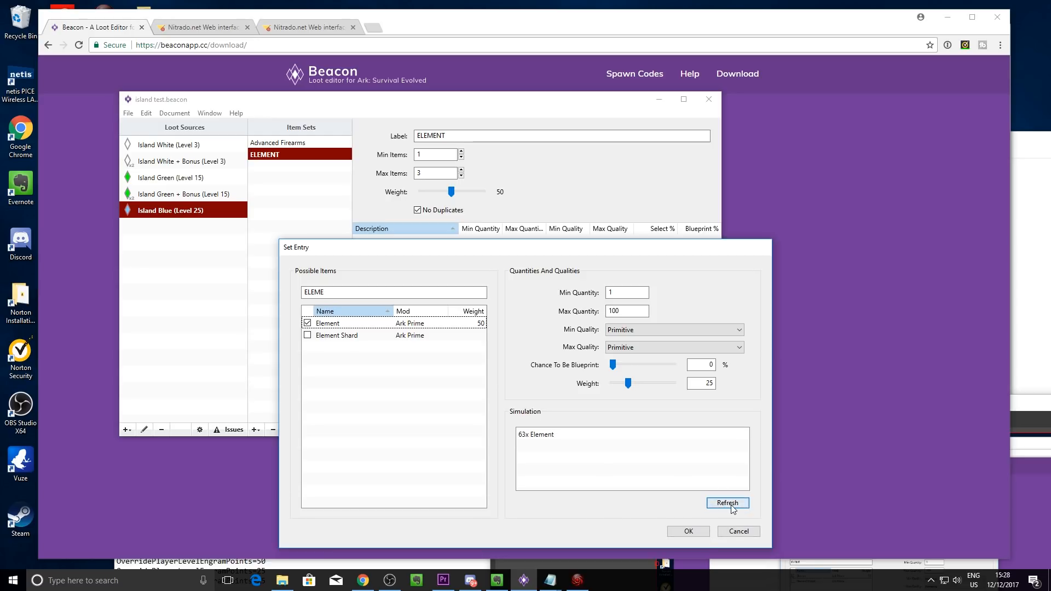
left_click(732, 506)
left_click(736, 506)
left_click(731, 506)
Step: Set the Element entry's minimum quantity to 50, rerun the simulation to check it, and accept the entry
key("Tab")
type("50")
left_click(726, 504)
left_click(729, 503)
left_click(727, 505)
left_click(728, 506)
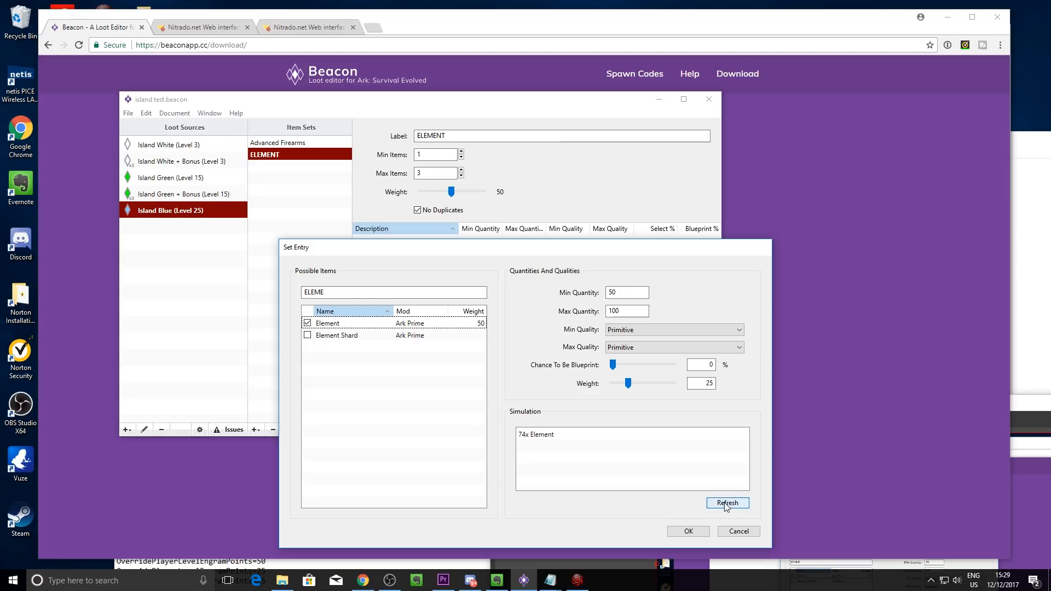
left_click(686, 532)
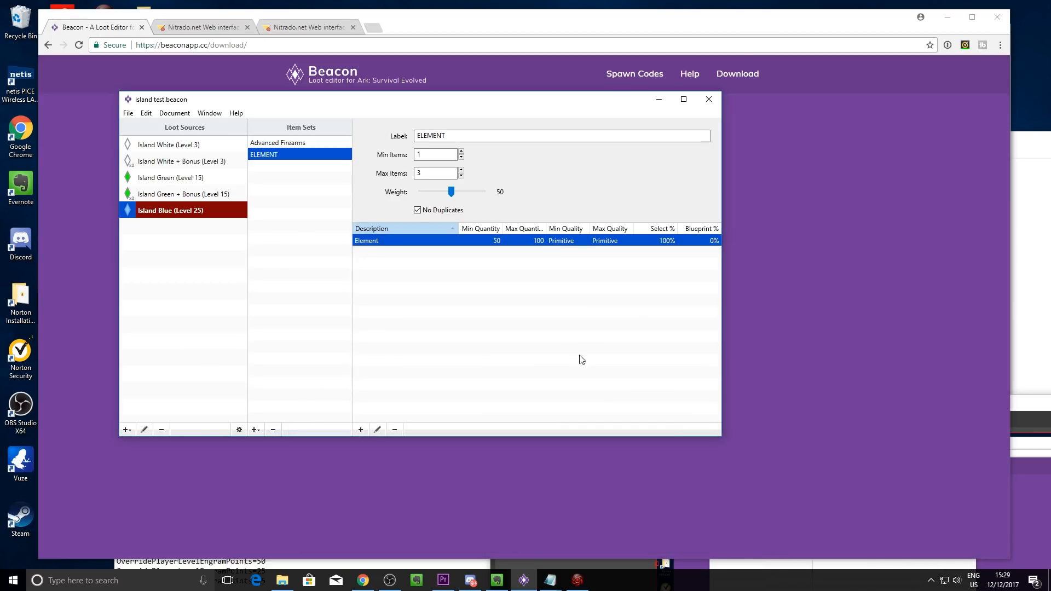
Step: Compare the item counts and entries of the Advanced Firearms and ELEMENT item sets in the Island Blue crate
left_click(419, 155)
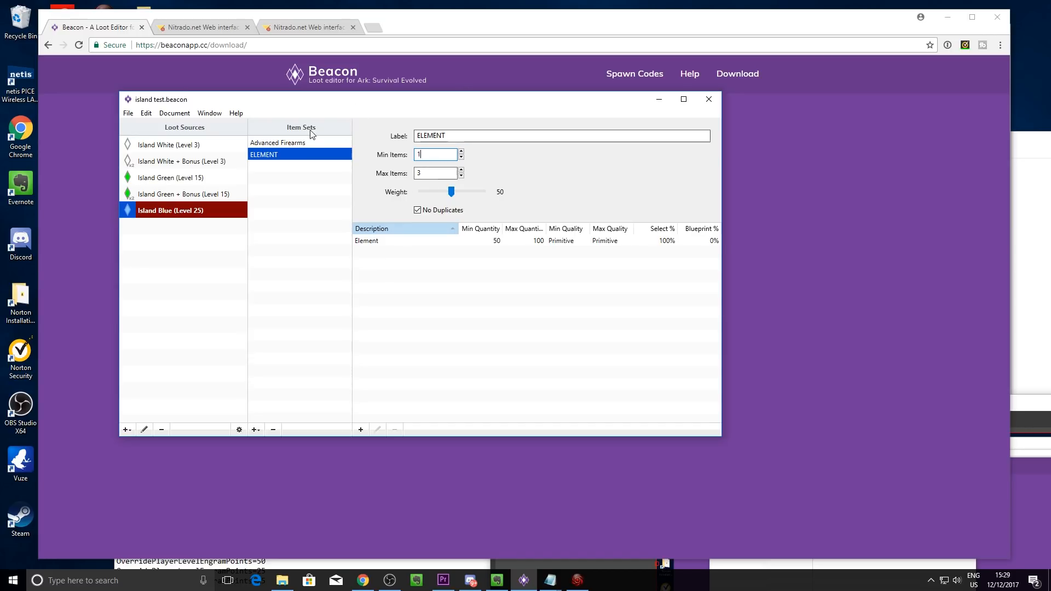
left_click(303, 142)
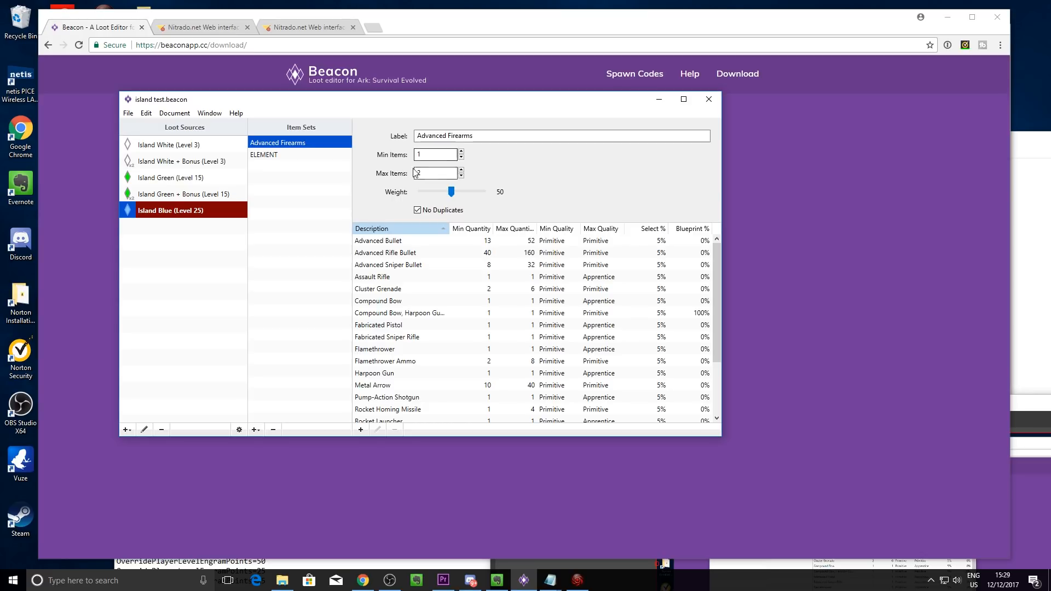
scroll(473, 291, "down", 2)
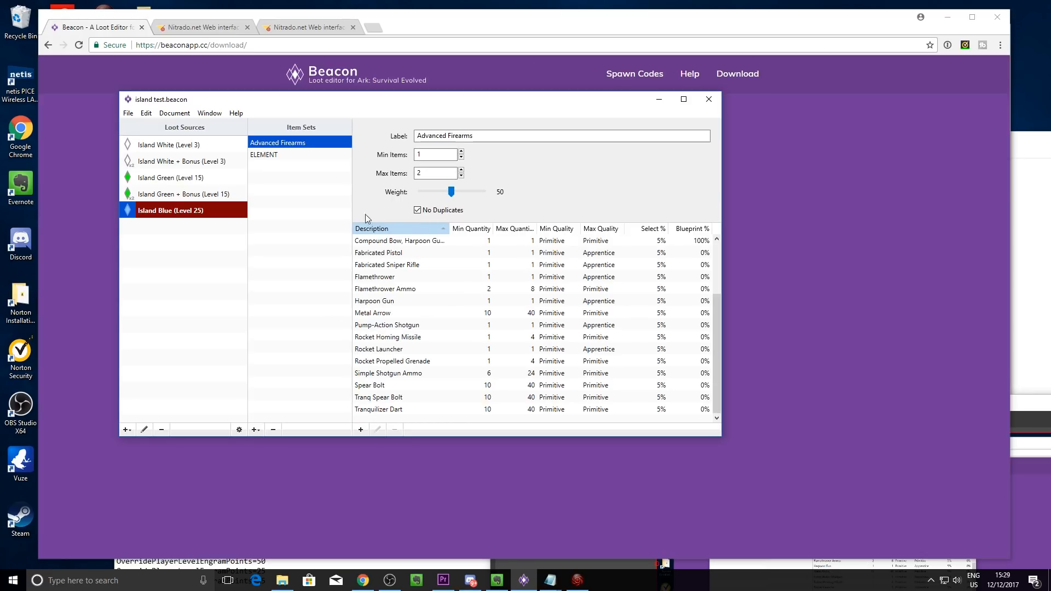
scroll(454, 336, "up", 2)
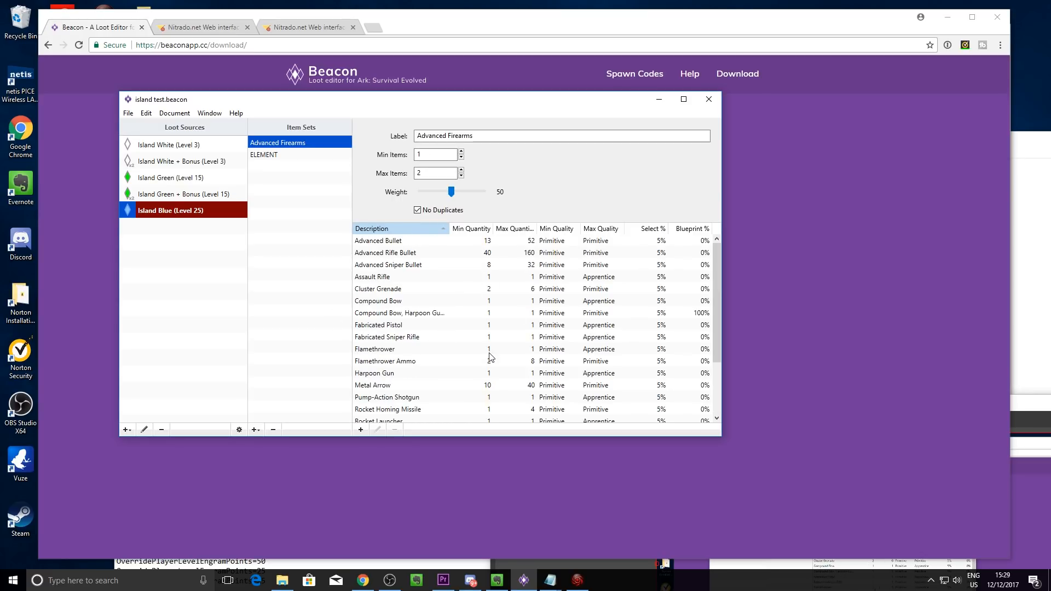
left_click(289, 156)
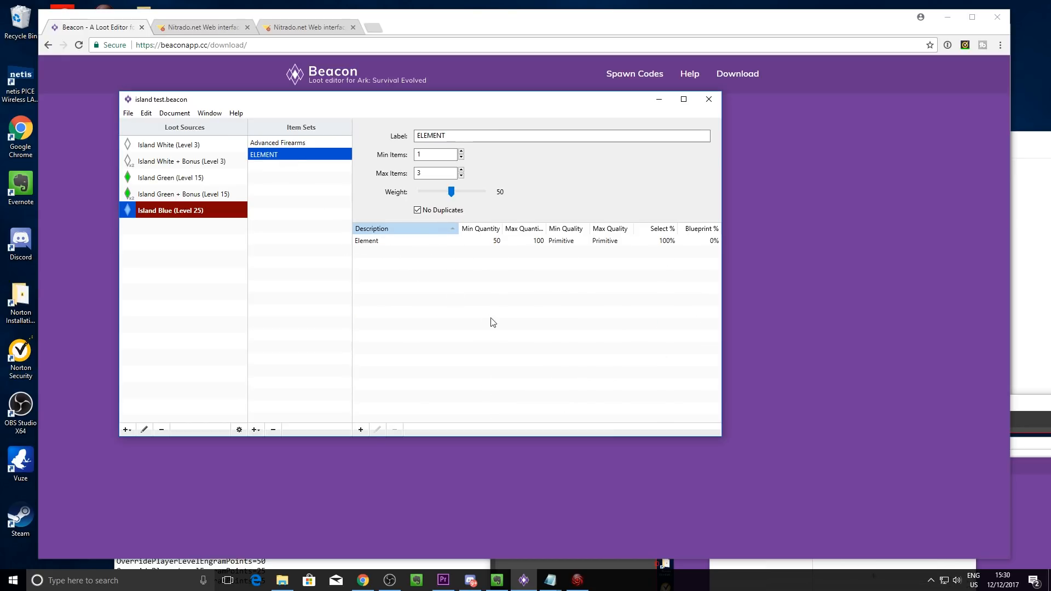
left_click(415, 244)
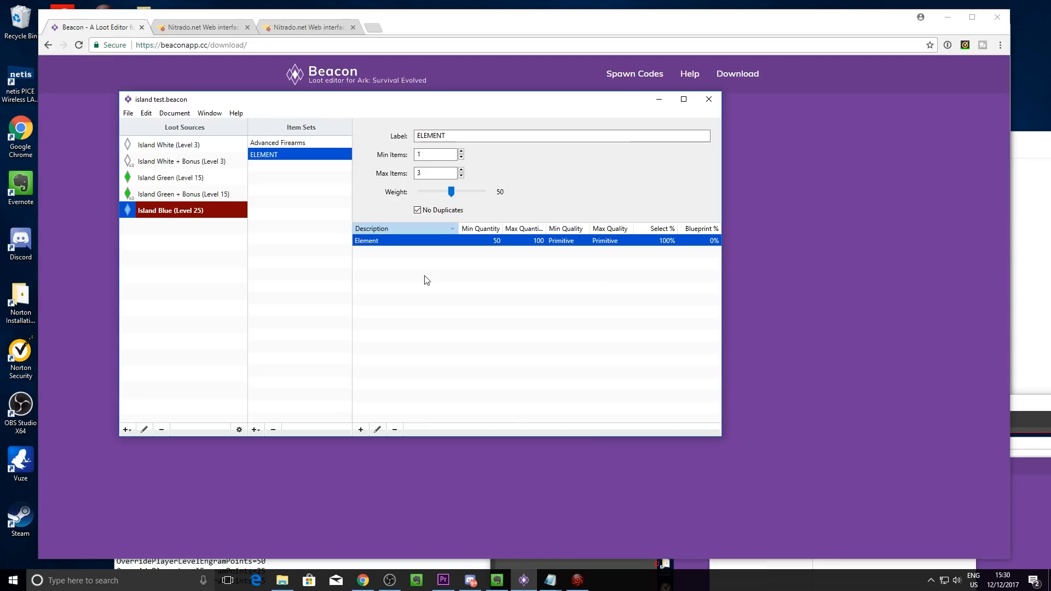
Step: Delete the Advanced Firearms item set from the Island Blue (Level 25) loot source and select the ELEMENT set
left_click(301, 142)
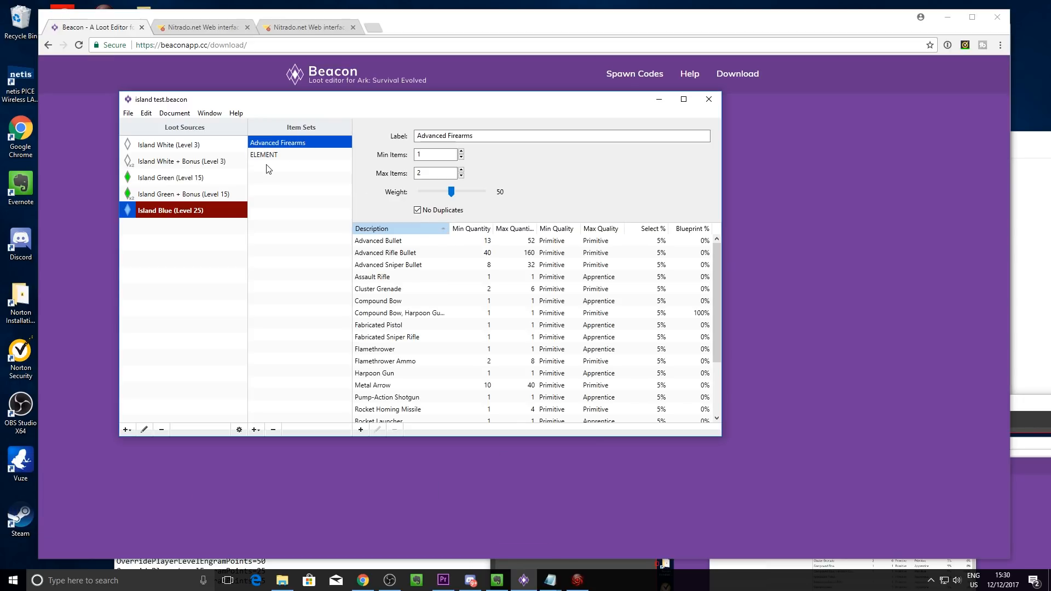
left_click(273, 430)
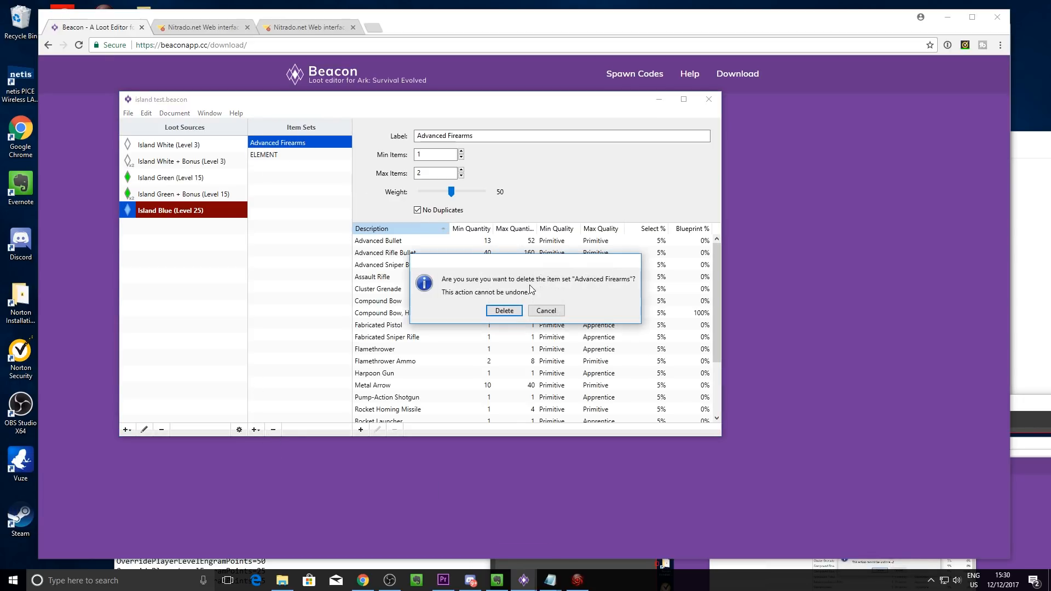
left_click(511, 310)
left_click(263, 143)
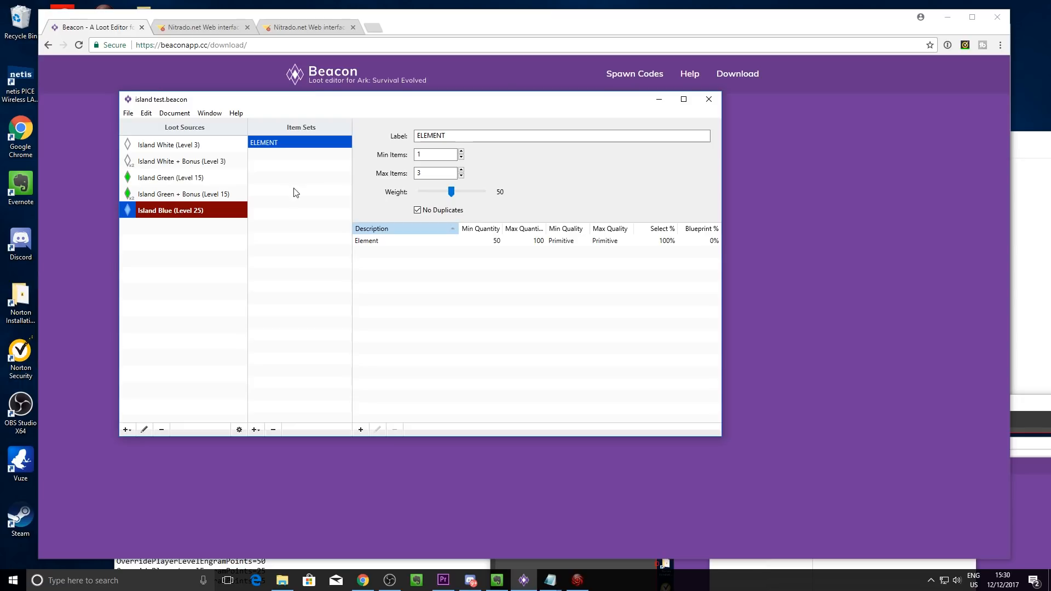
Step: Export the island test loot setup as a newly created ini file named NEW TEST GAME in the ARK Server folder
left_click(199, 176)
left_click(193, 160)
left_click(188, 144)
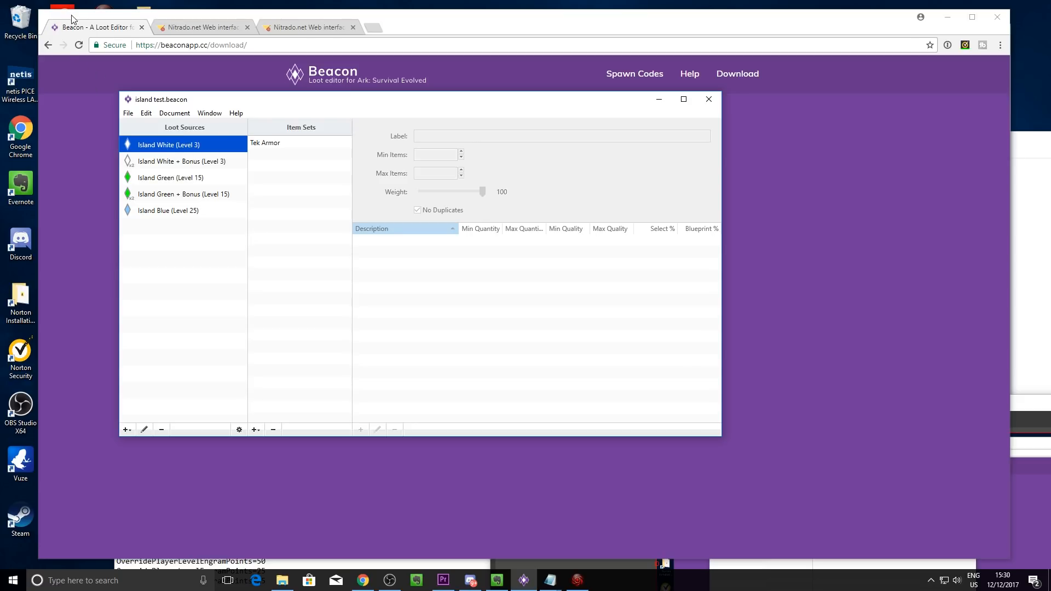
left_click(127, 113)
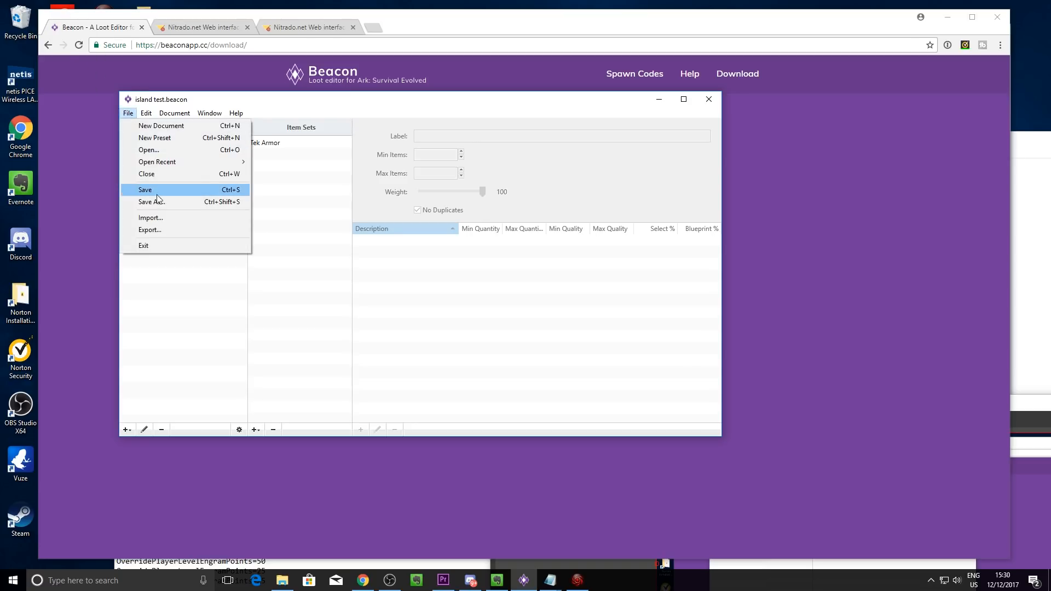
left_click(171, 230)
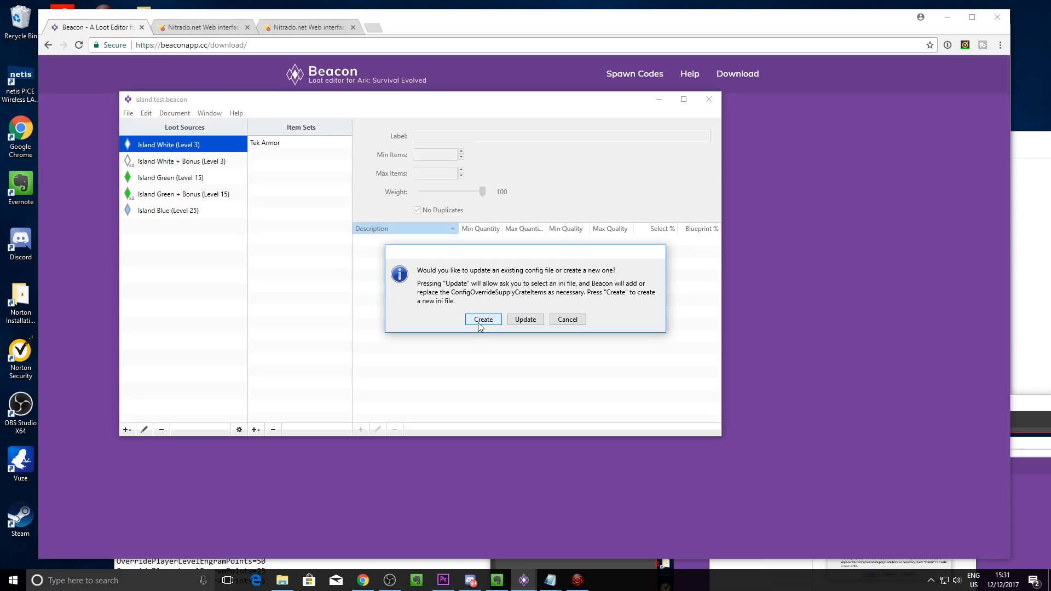
left_click(478, 323)
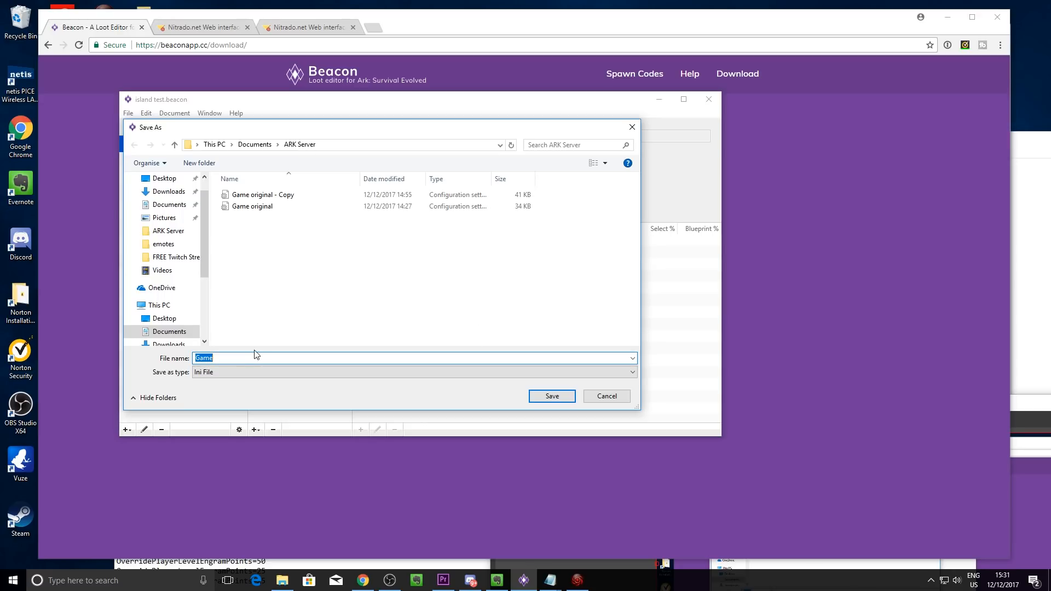
type("NEW TEST GAME")
left_click(552, 398)
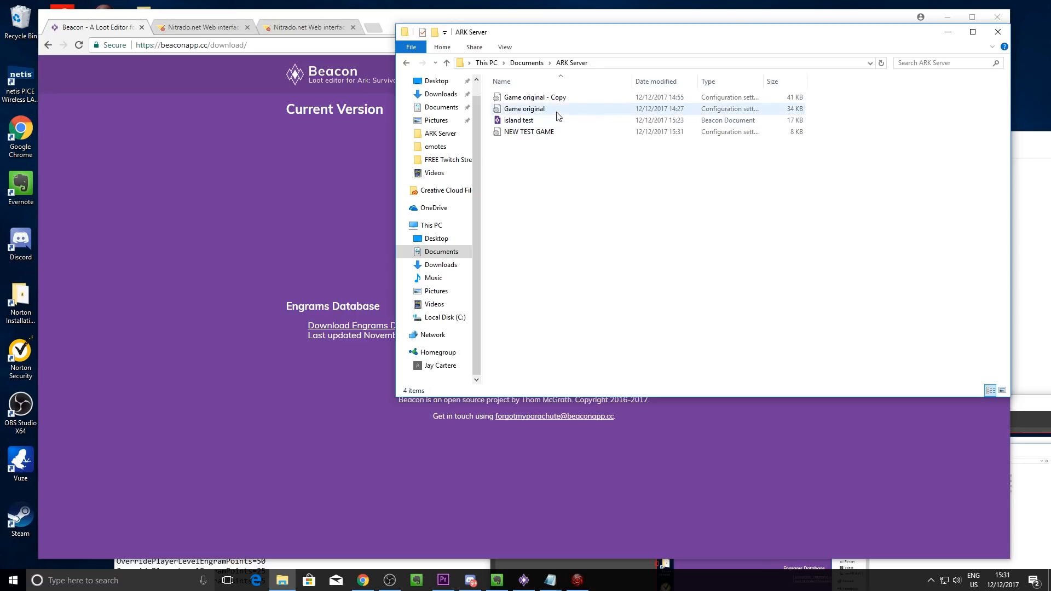
Step: Open the exported NEW TEST GAME file in Notepad from the ARK Server folder, enlarge its window, and look through its contents
double_click(535, 133)
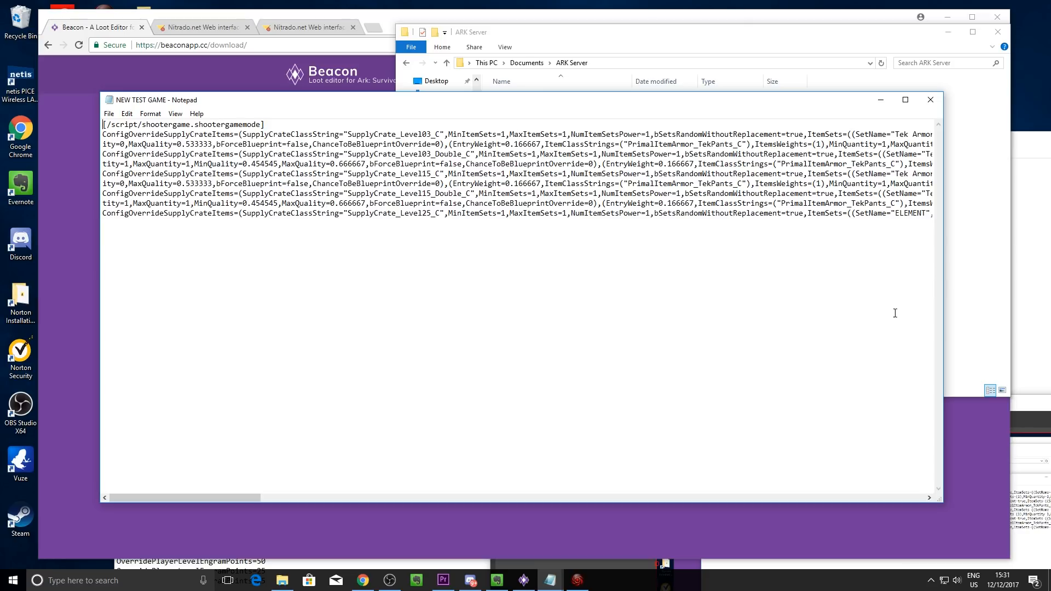
left_click_drag(940, 500, 1040, 545)
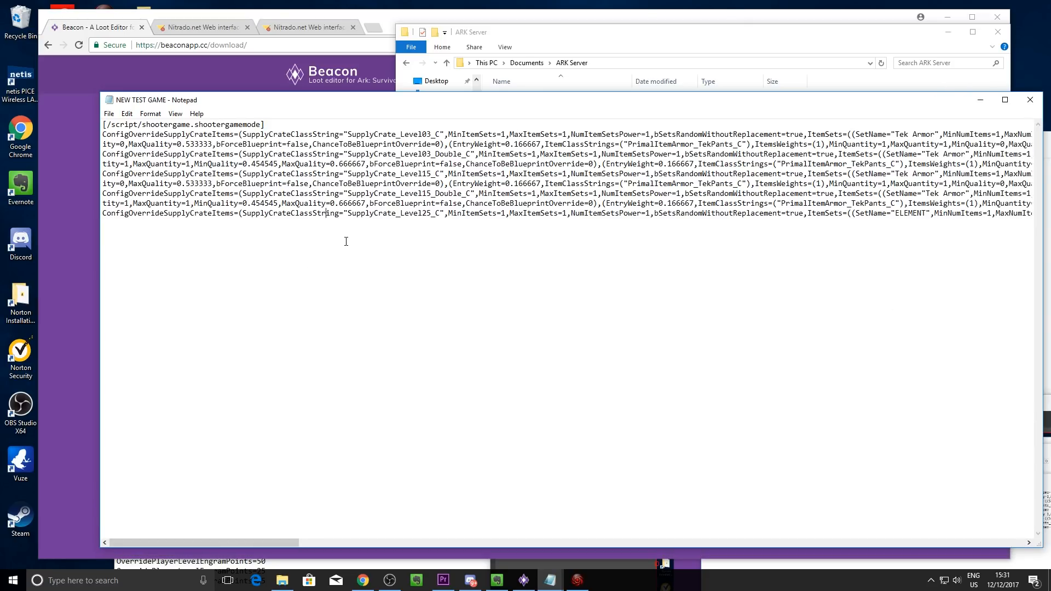
key("ctrl+a")
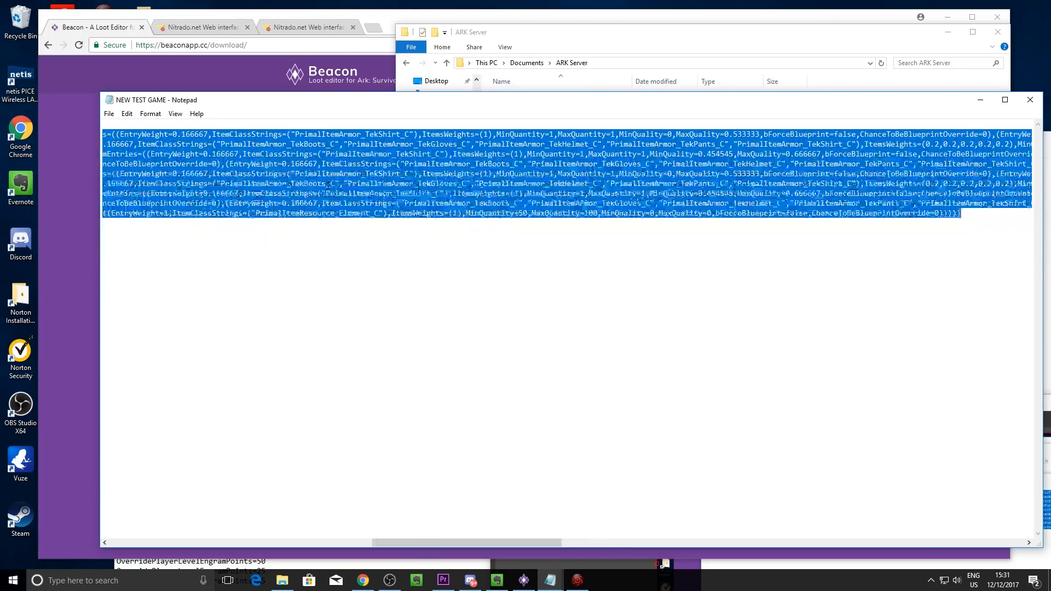
left_click_drag(530, 546, 269, 493)
left_click(269, 469)
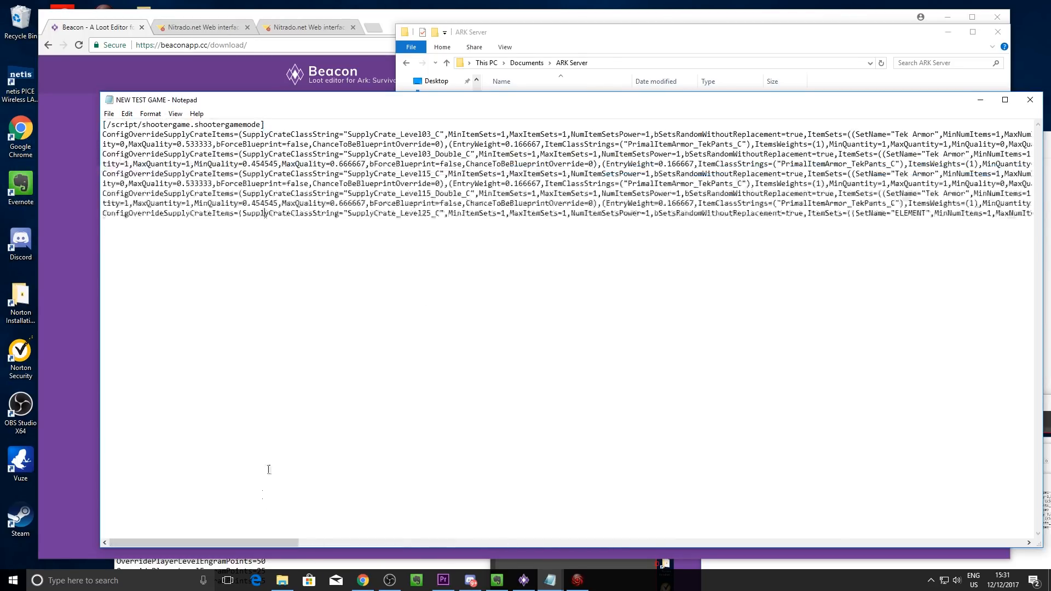
Step: Copy all ConfigOverrideSupplyCrateItems lines below the [/script/shootergame.shootergamemode] header in the NEW TEST GAME file
left_click_drag(269, 125, 1049, 288)
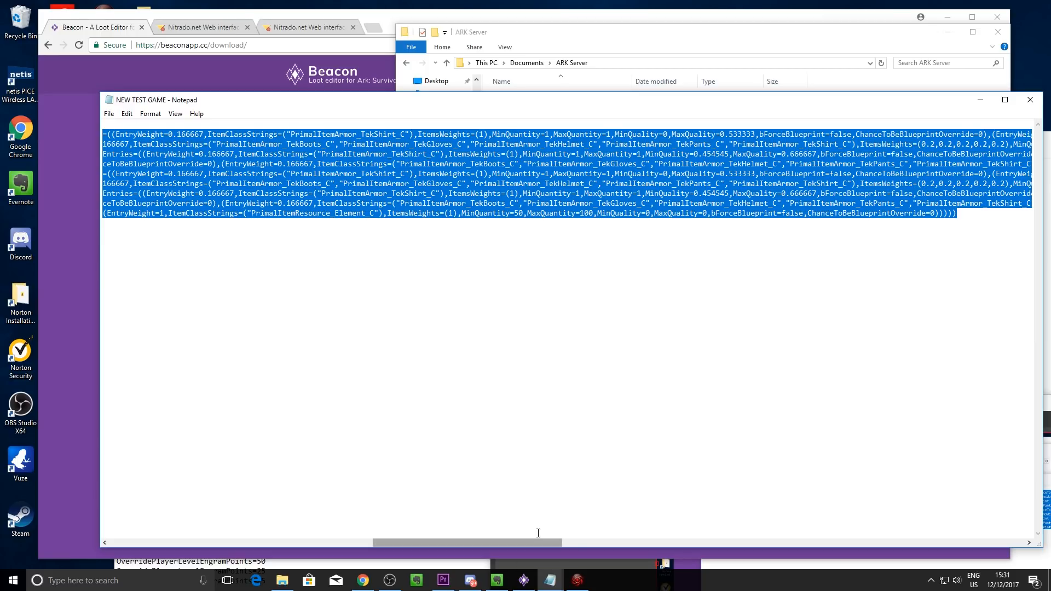
left_click_drag(535, 543, 230, 412)
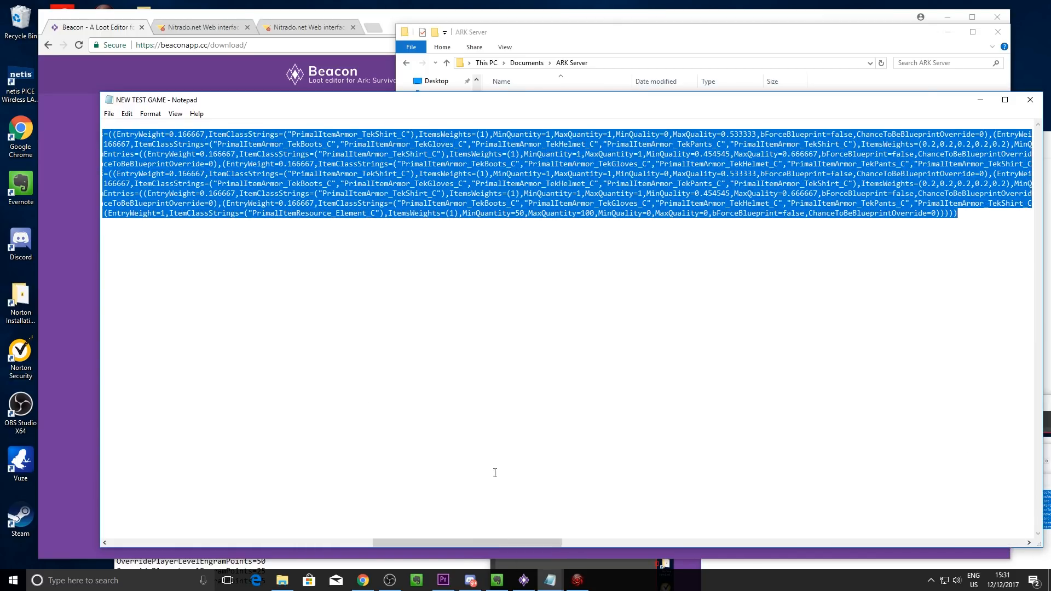
left_click_drag(464, 543, 199, 543)
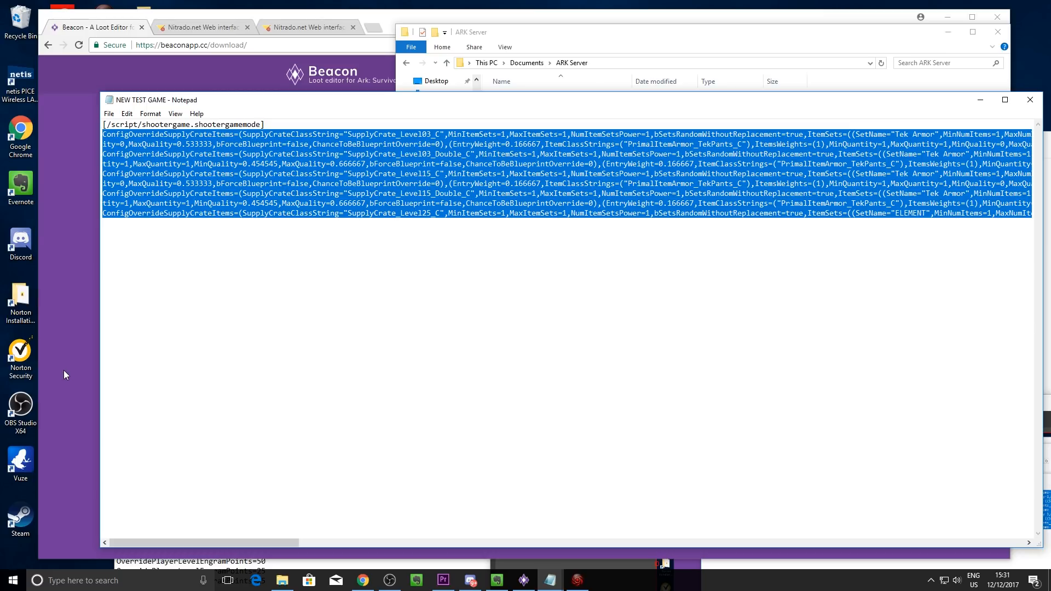
right_click(272, 157)
Step: Switch to the Nitrado expert settings in Chrome and replace the old ConfigOverrideSupplyCrateItems lines below MaxNumberOfPlayersInTribe in Game.ini with the copied ones
left_click(54, 135)
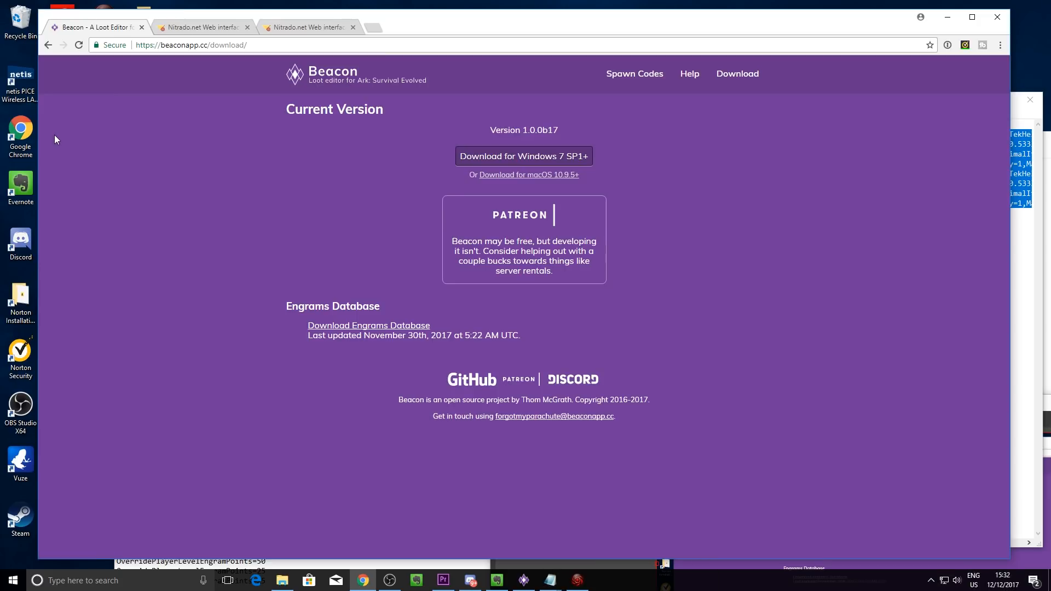
left_click(312, 33)
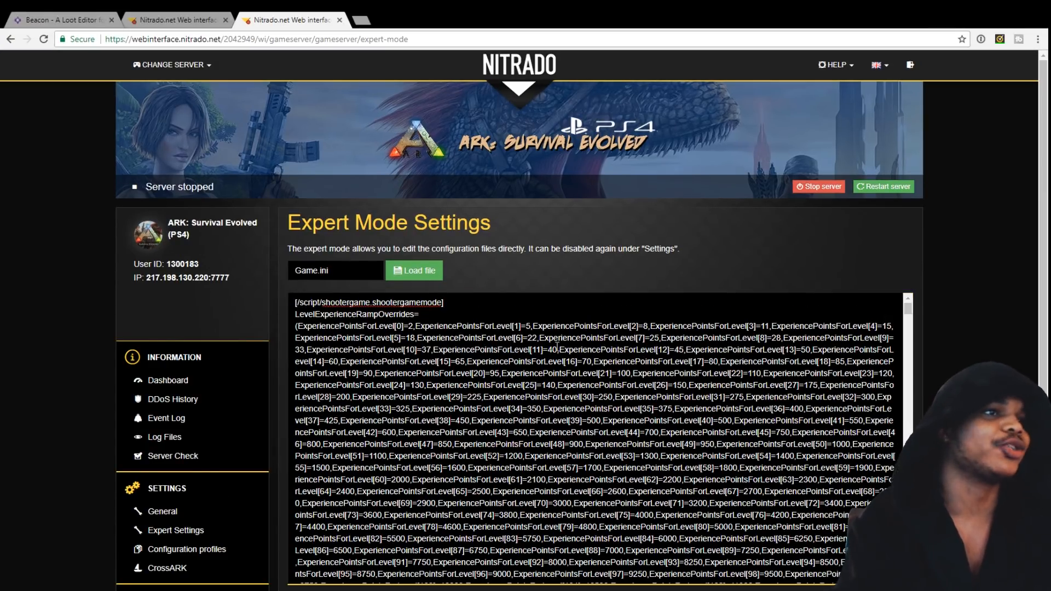
key("ctrl+v")
left_click_drag(908, 327, 907, 483)
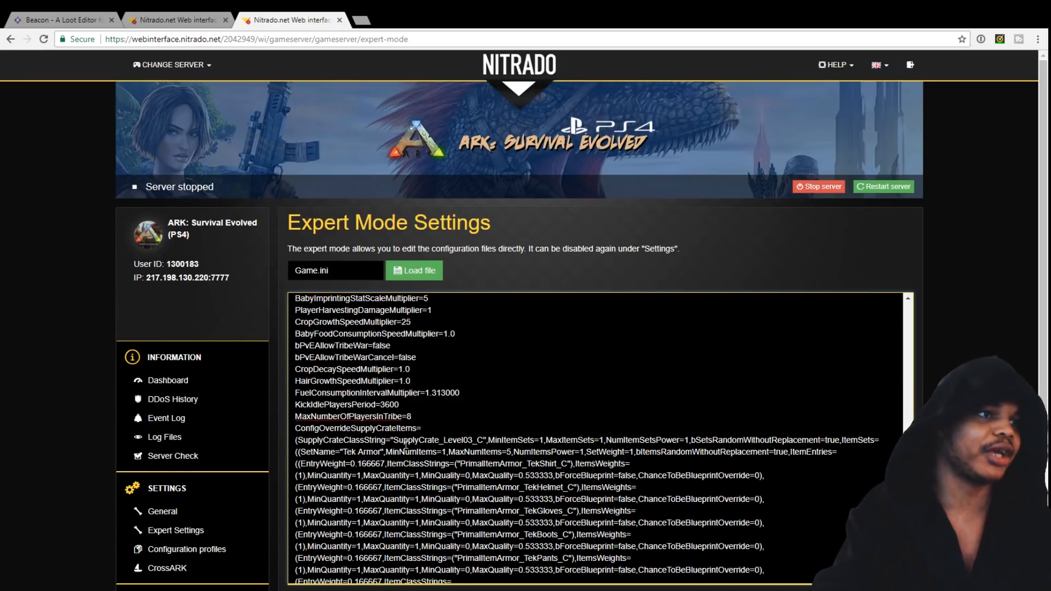
left_click_drag(296, 428, 517, 447)
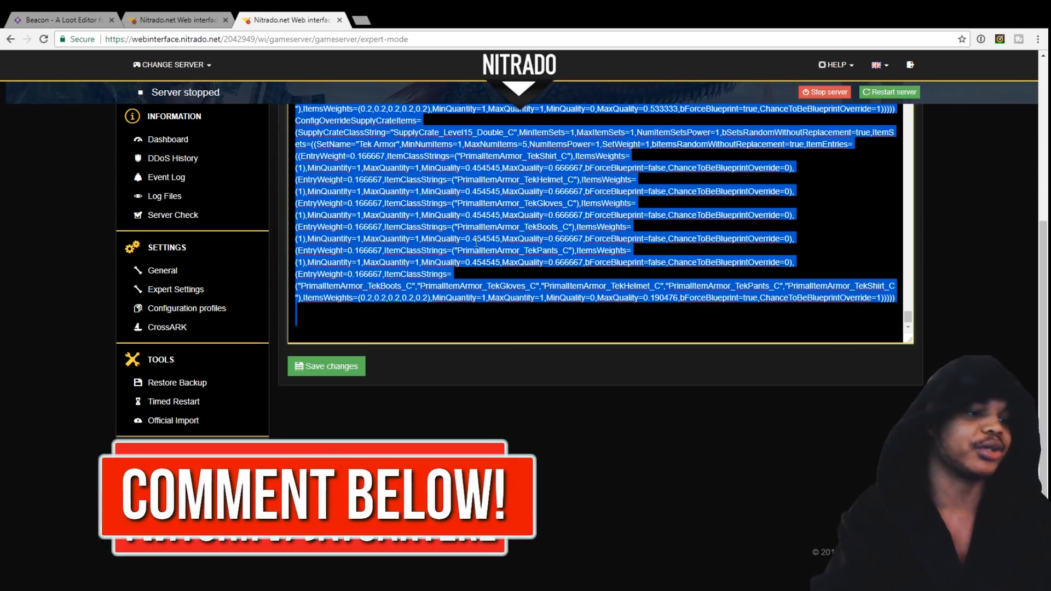
key("ctrl+v")
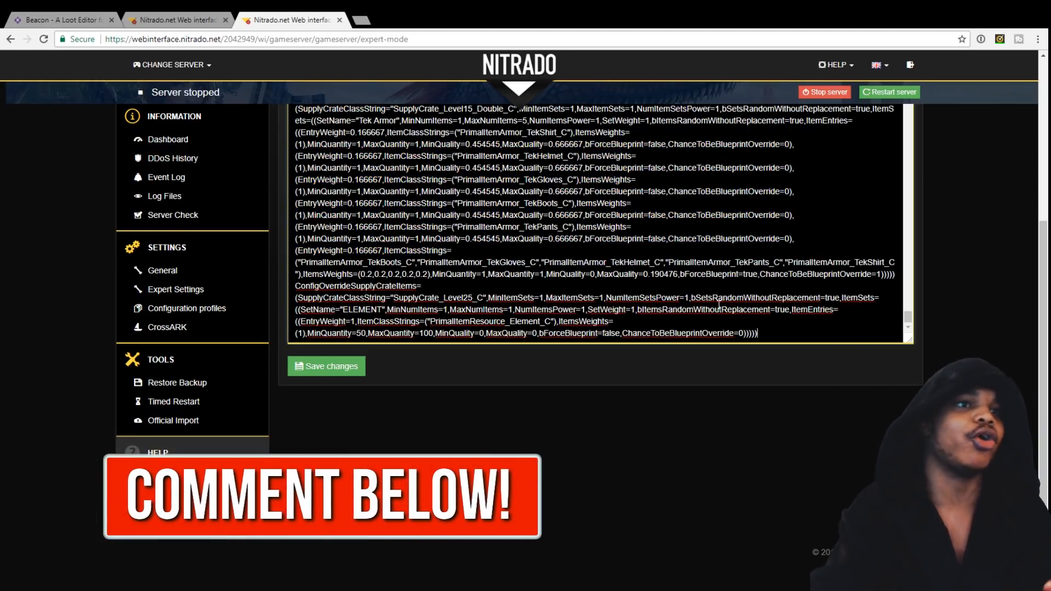
double_click(717, 310)
left_click(605, 431)
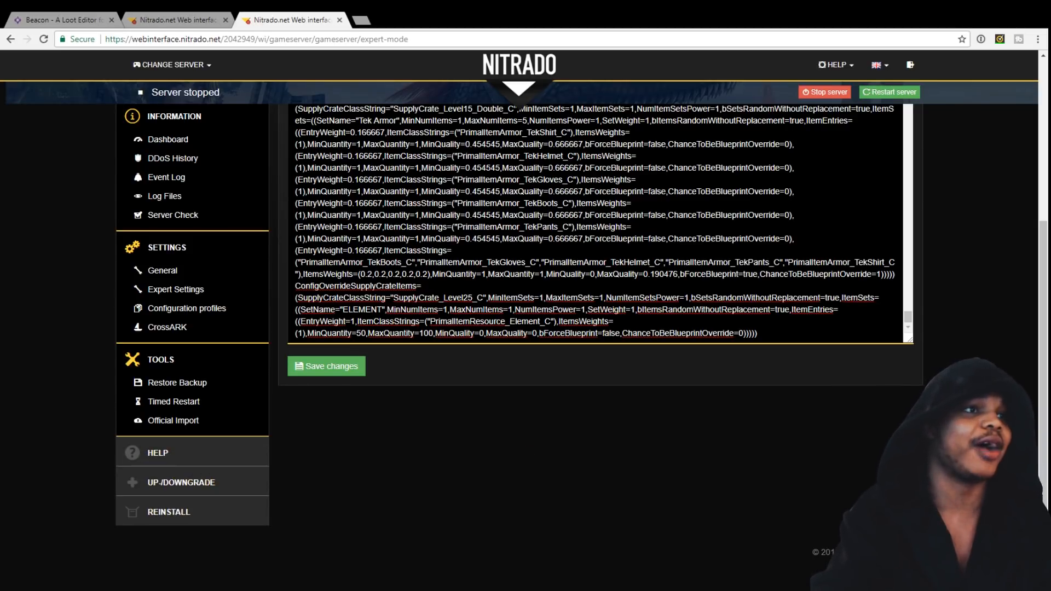
Step: Review the pasted supply crate block in Game.ini, from the blank line below MaxNumberOfPlayersInTribe to the closing SupplyCrate_Level25_C ELEMENT entry
scroll(444, 267, "up", 5)
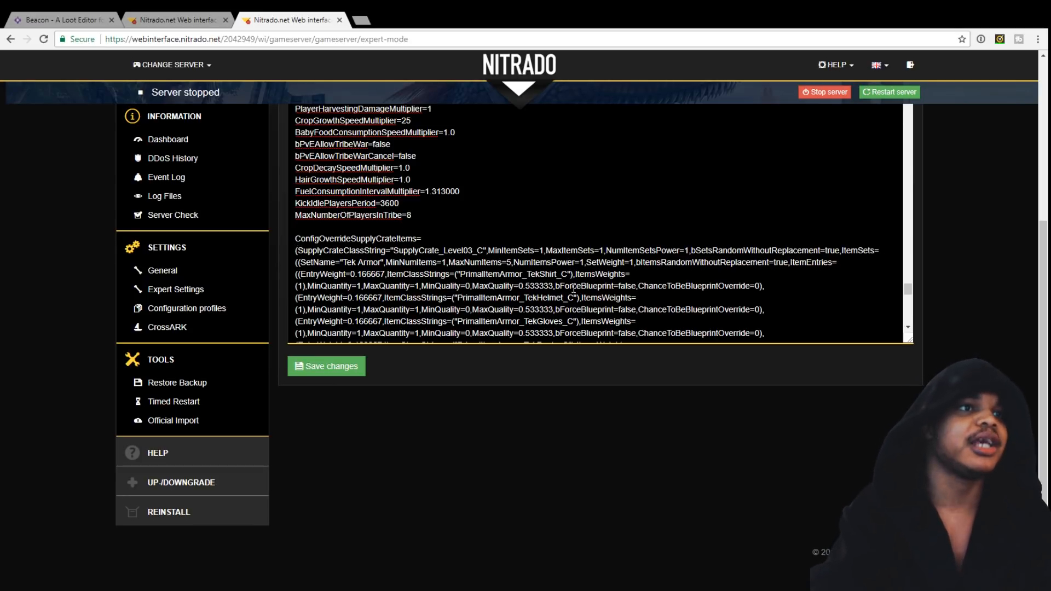
scroll(546, 290, "down", 6)
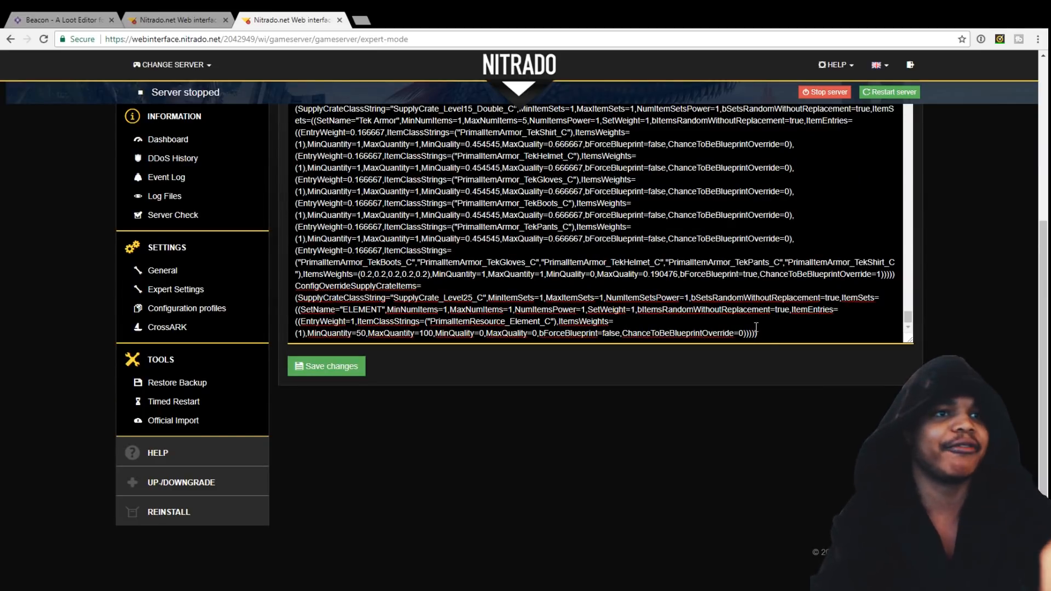
key("ctrl+v")
scroll(701, 324, "up", 10)
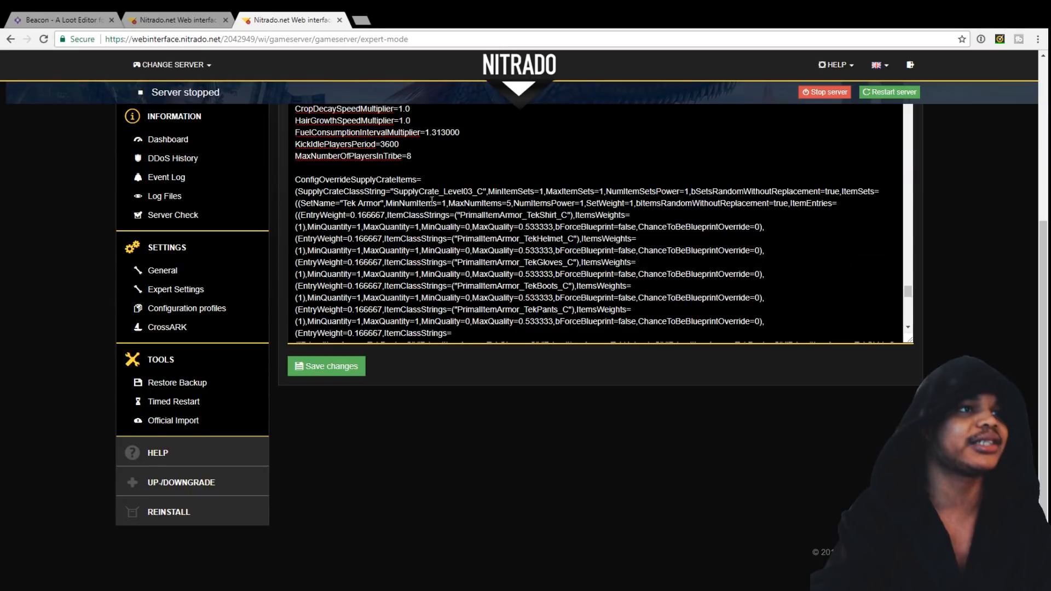
left_click(346, 168)
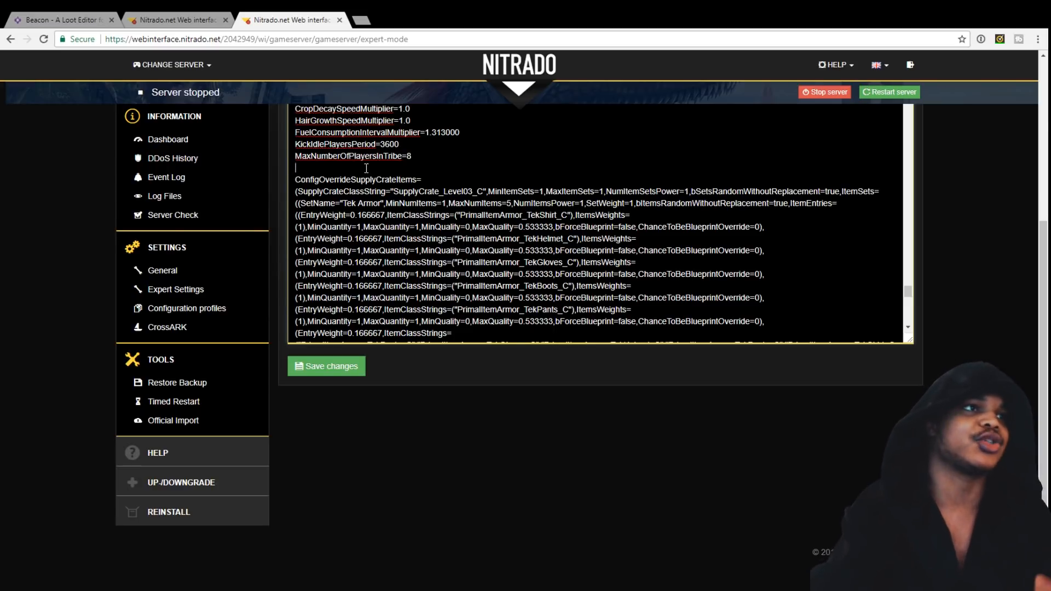
key("ctrl+v")
scroll(458, 208, "up", 5)
scroll(548, 257, "down", 5)
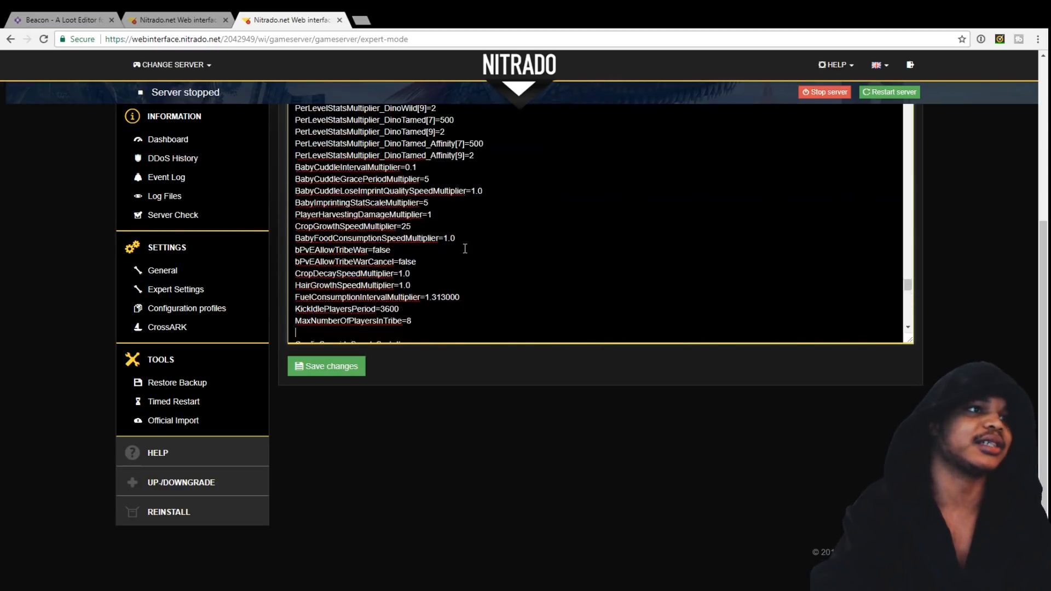
scroll(577, 276, "up", 1)
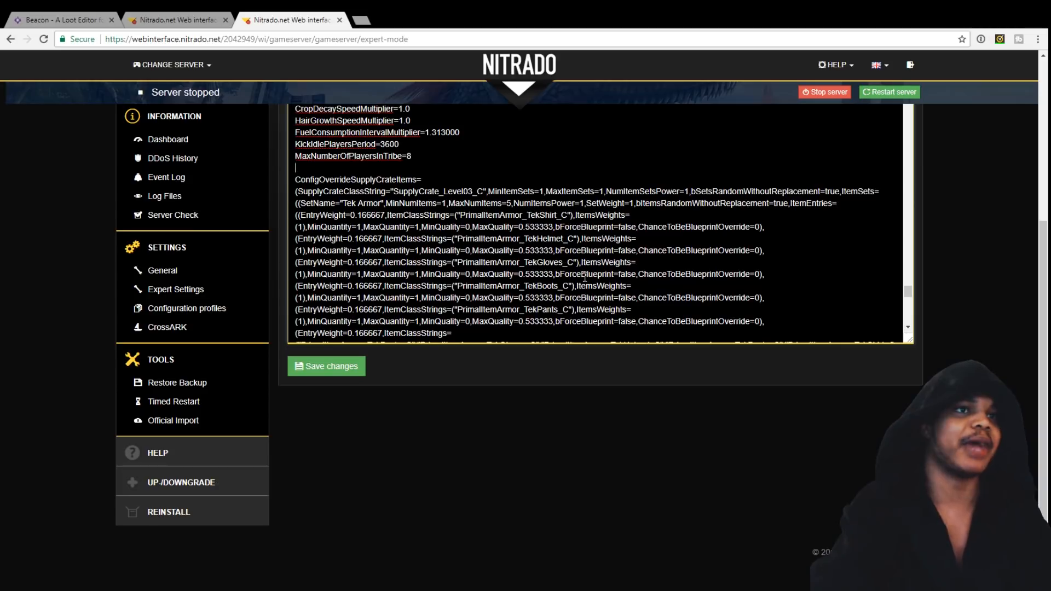
scroll(585, 278, "up", 4)
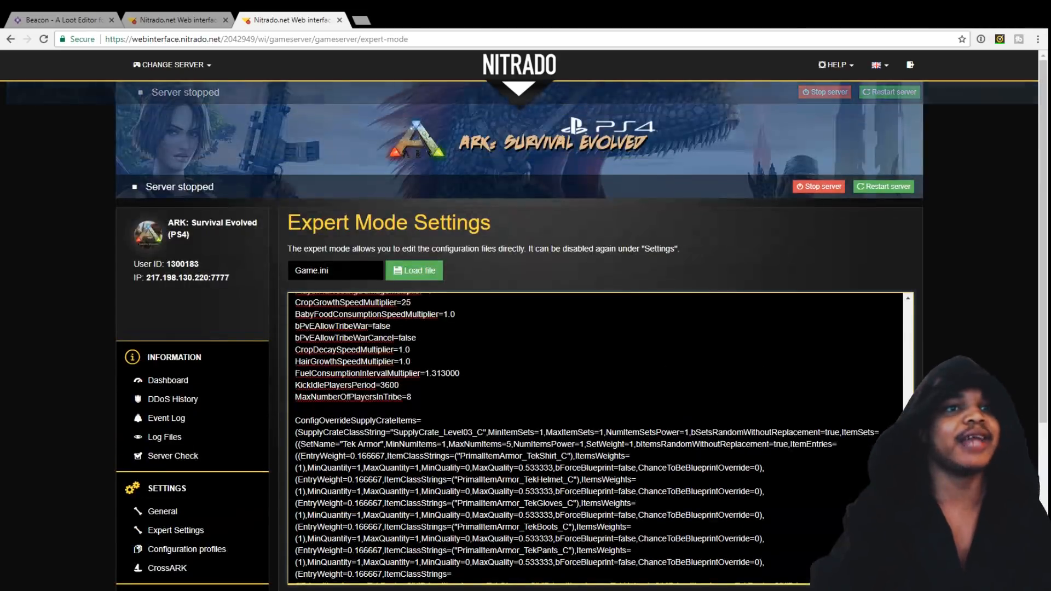
scroll(584, 278, "down", 4)
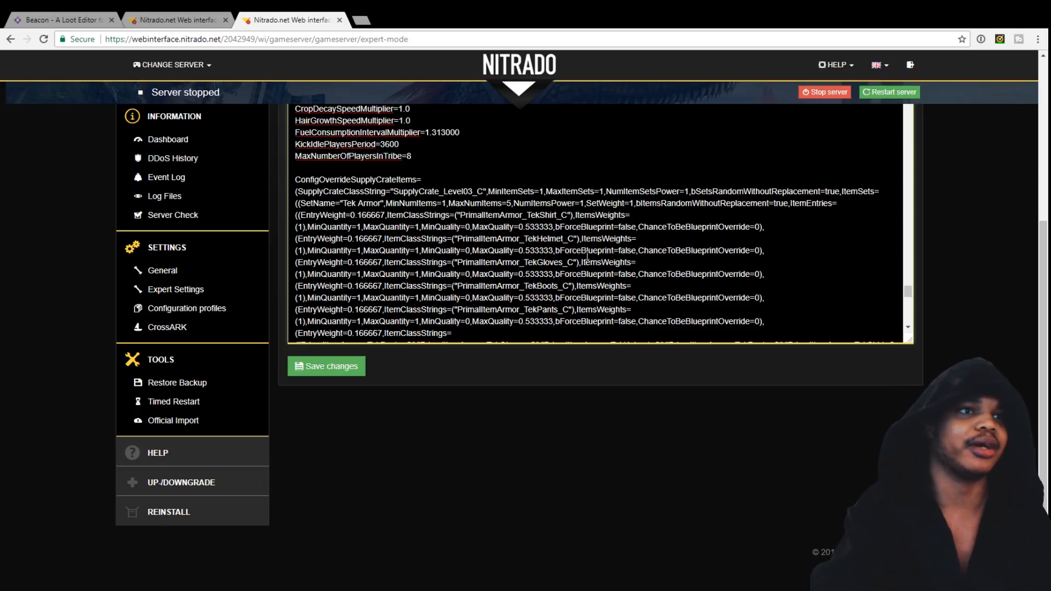
scroll(977, 294, "up", 4)
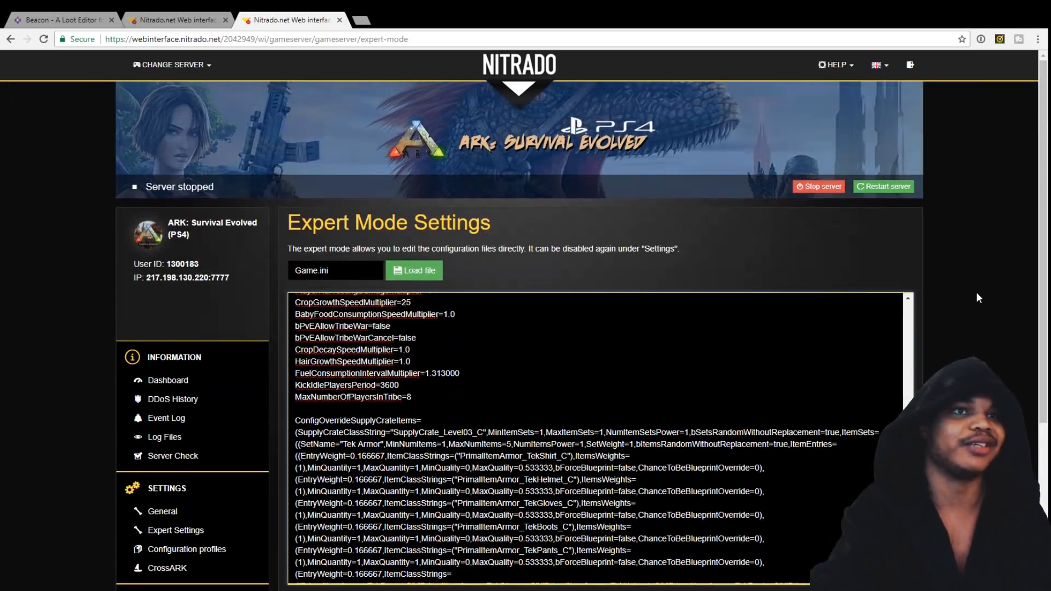